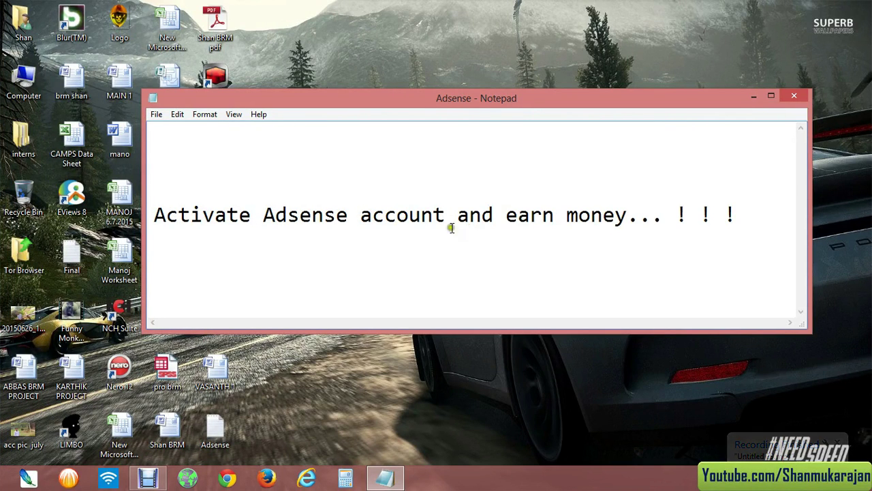
- Add 'Youtube' on a new line below the Activate Adsense account line in the note
left_click_drag(453, 105, 459, 136)
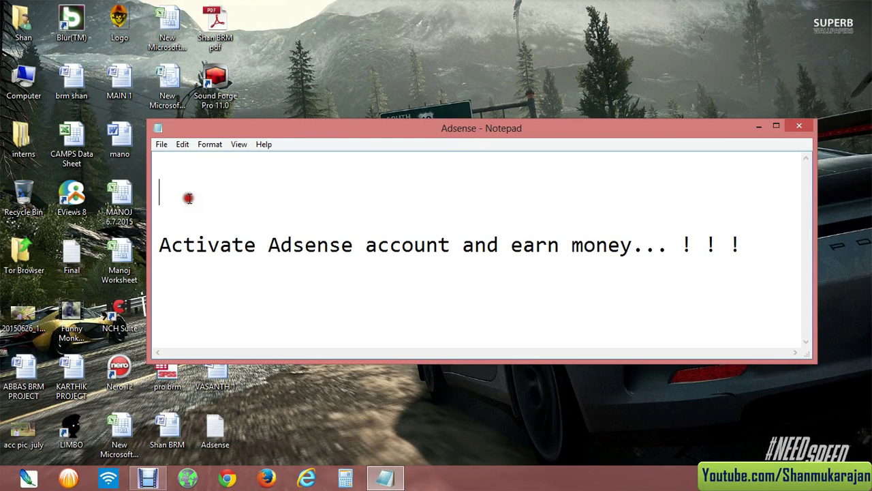
left_click(171, 270)
left_click(173, 310)
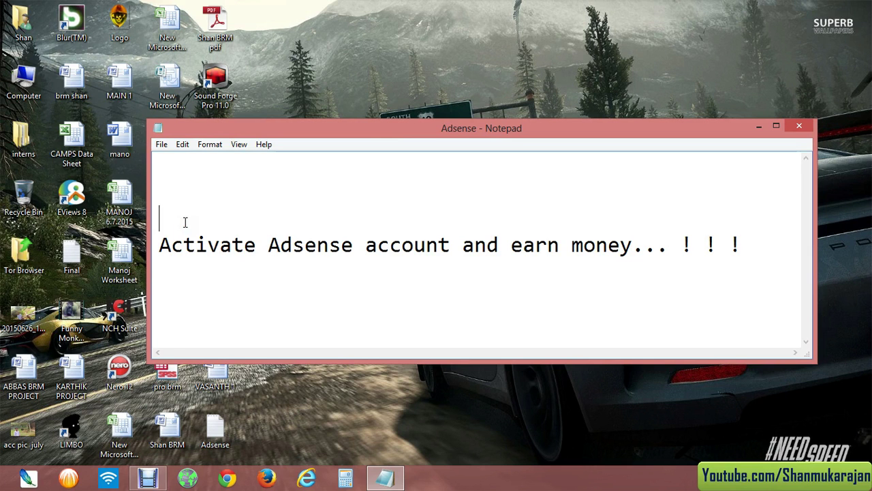
left_click_drag(400, 131, 401, 109)
left_click(742, 225)
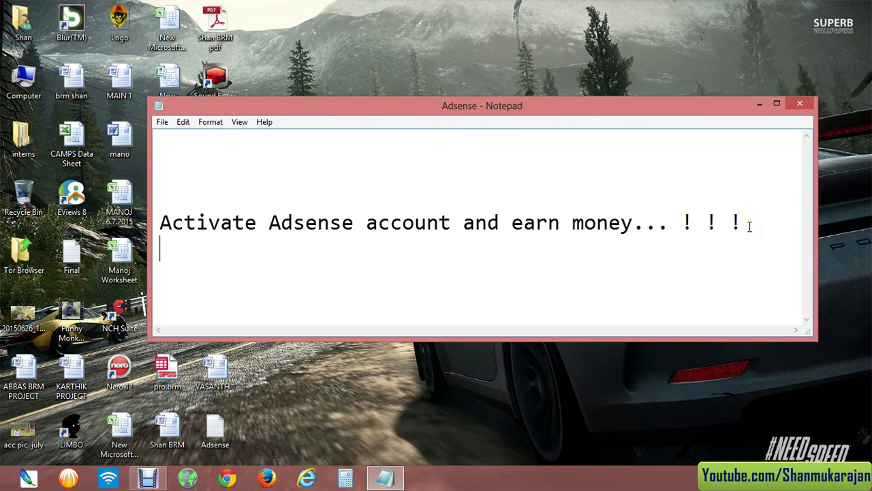
type("Youtube")
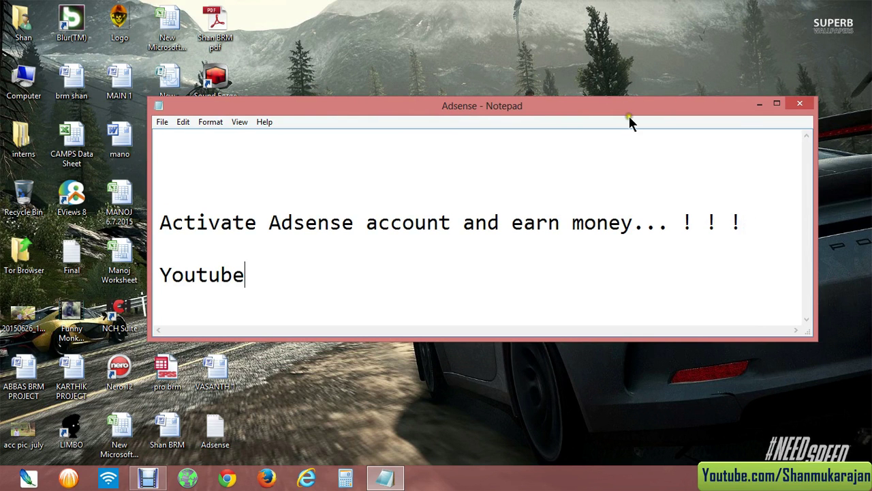
- Select and deselect the word Youtube several times while repositioning the Notepad window
left_click_drag(575, 109, 575, 98)
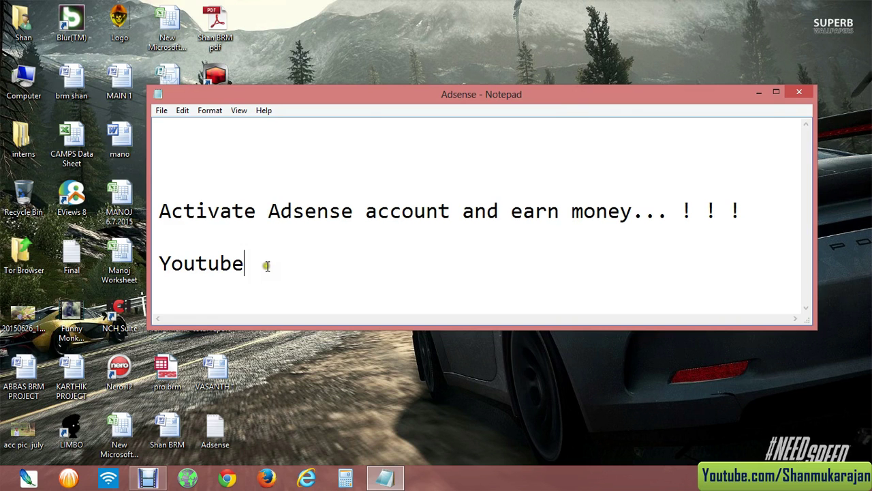
left_click_drag(370, 98, 368, 131)
mouse_move(249, 302)
left_mouse_down()
mouse_move(184, 308)
mouse_move(171, 304)
mouse_move(243, 296)
mouse_move(156, 296)
mouse_move(247, 296)
left_mouse_up()
left_click(160, 295)
left_click(157, 297)
left_click(247, 296)
left_click_drag(387, 130, 387, 127)
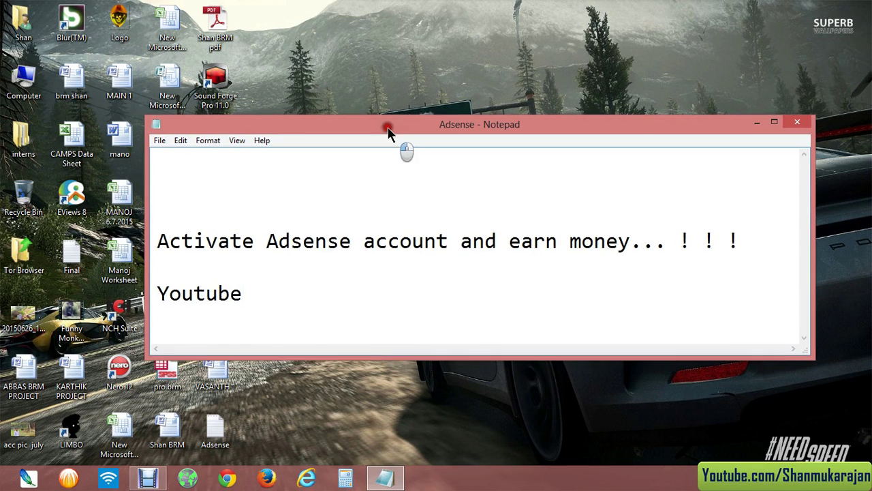
left_click_drag(242, 293, 164, 294)
left_click(243, 293)
left_click_drag(248, 293, 155, 293)
left_click(232, 291)
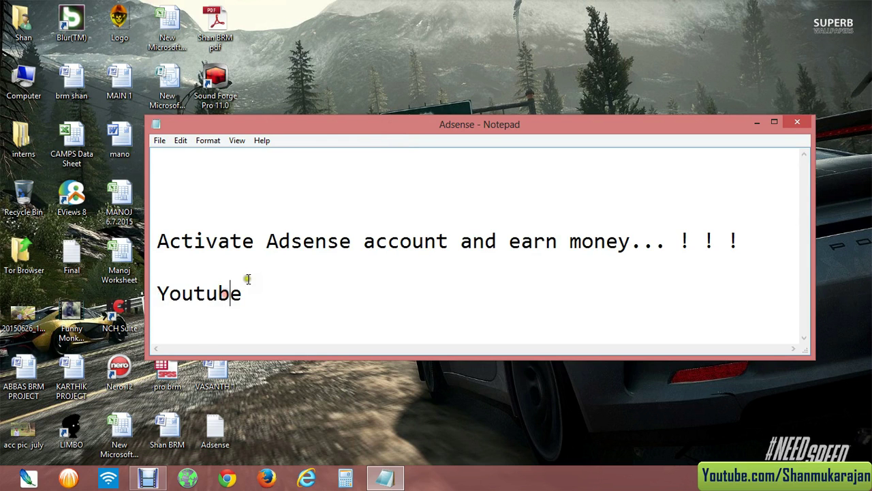
left_click_drag(368, 127, 368, 87)
- Launch Chrome and close the seven extra loading tabs
left_click(228, 480)
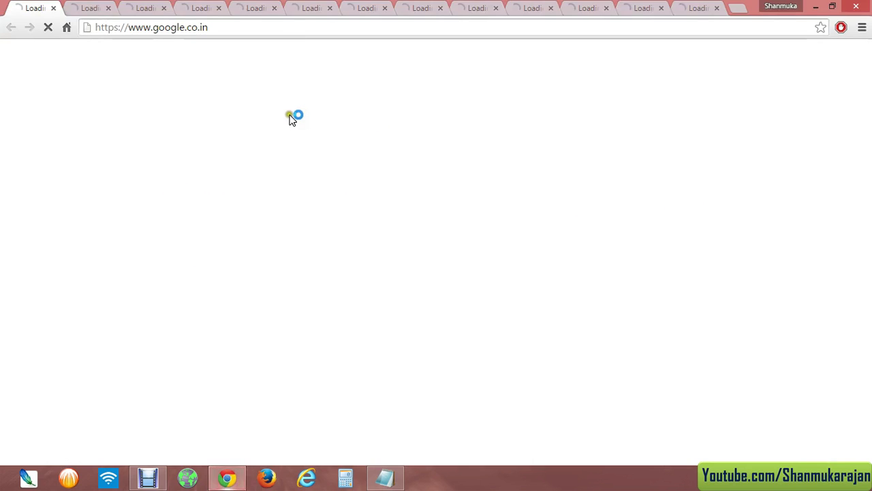
left_click(108, 10)
left_click(111, 11)
left_click(111, 10)
left_click(111, 11)
left_click(111, 11)
left_click(110, 11)
left_click(111, 11)
left_click(110, 11)
left_click(111, 11)
left_click(110, 11)
left_click(110, 11)
left_click(110, 11)
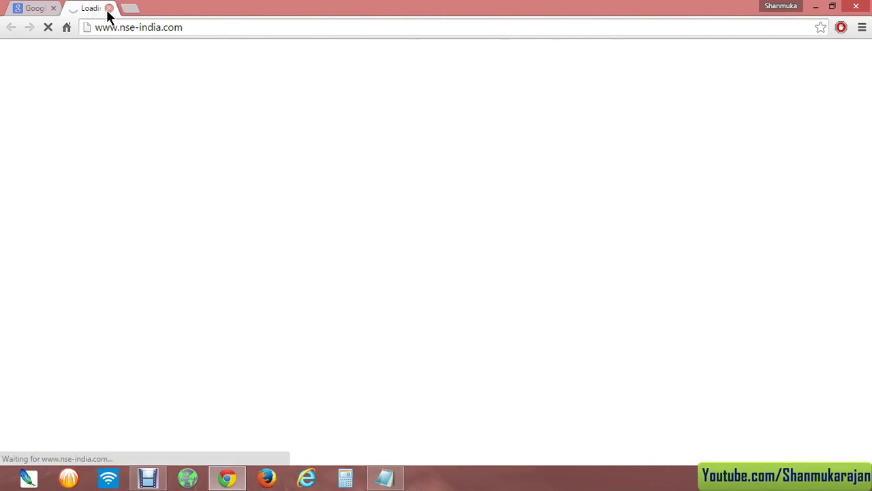
left_click(110, 11)
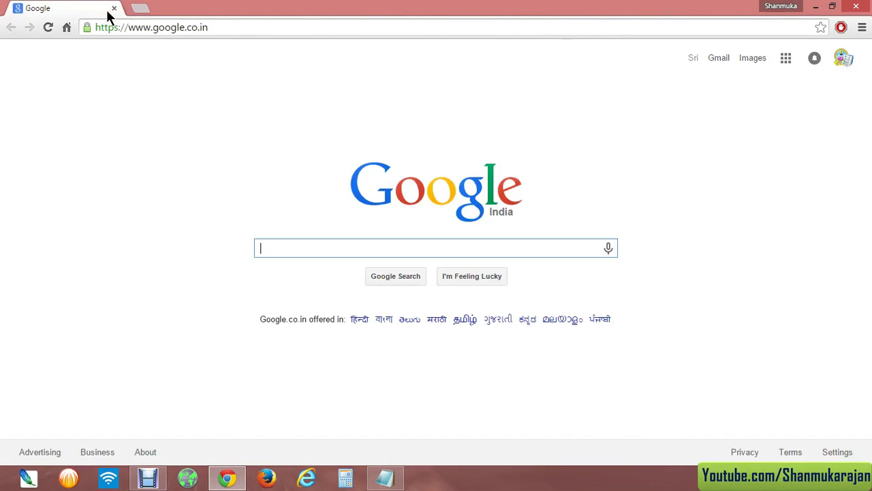
- Go to YouTube from the Google apps grid
left_click(844, 61)
left_click(843, 57)
left_click(786, 60)
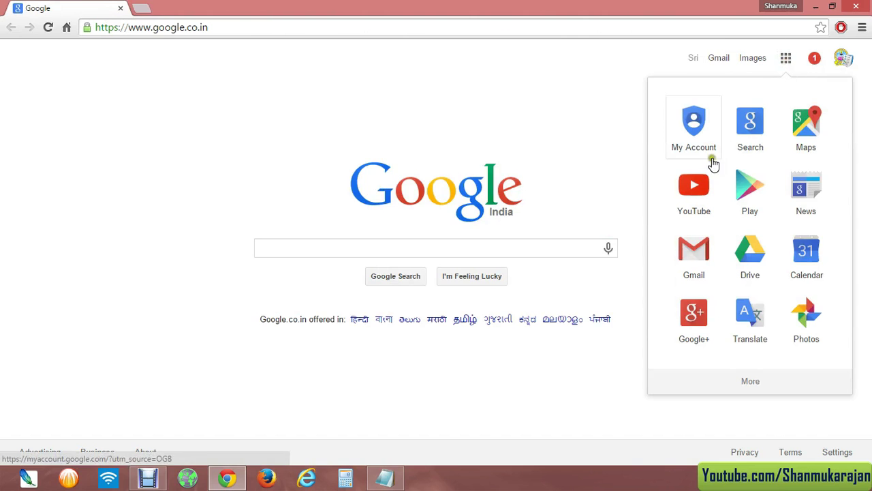
left_click(696, 192)
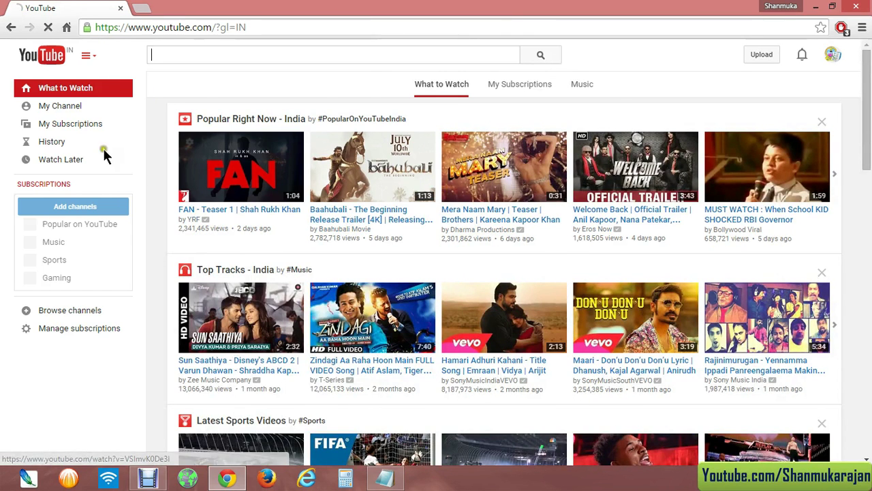
- Scroll through the YouTube home feed and focus the search box
scroll(267, 208, "down", 4)
scroll(245, 230, "down", 4)
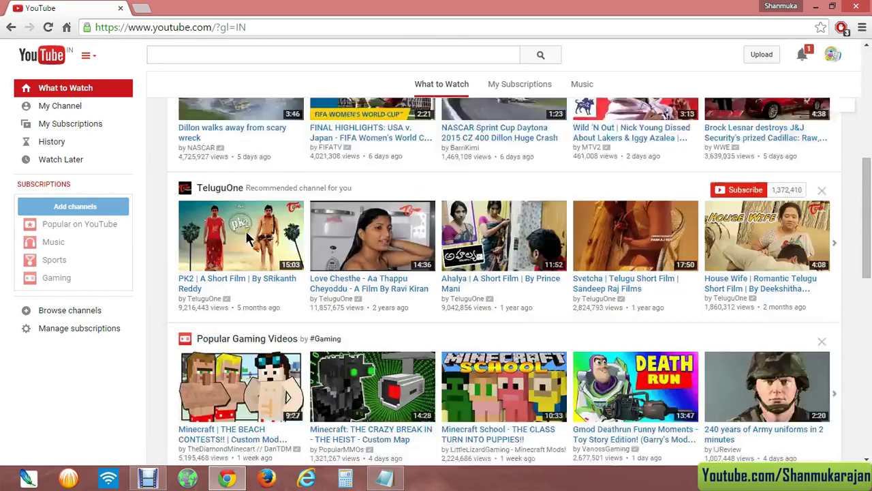
scroll(204, 239, "down", 3)
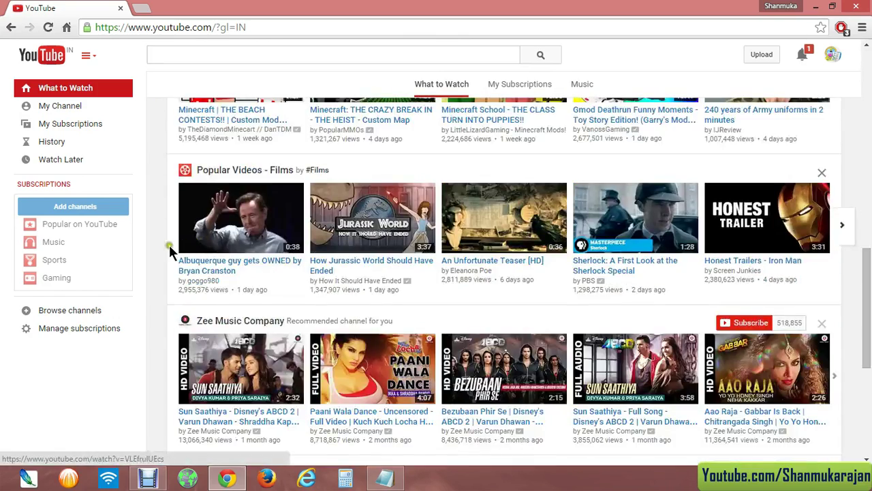
scroll(163, 250, "down", 3)
scroll(162, 249, "up", 10)
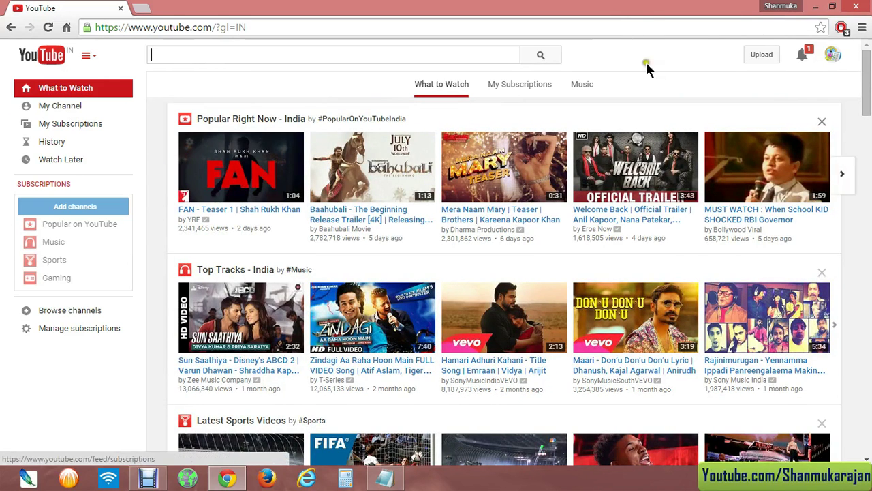
left_click(242, 58)
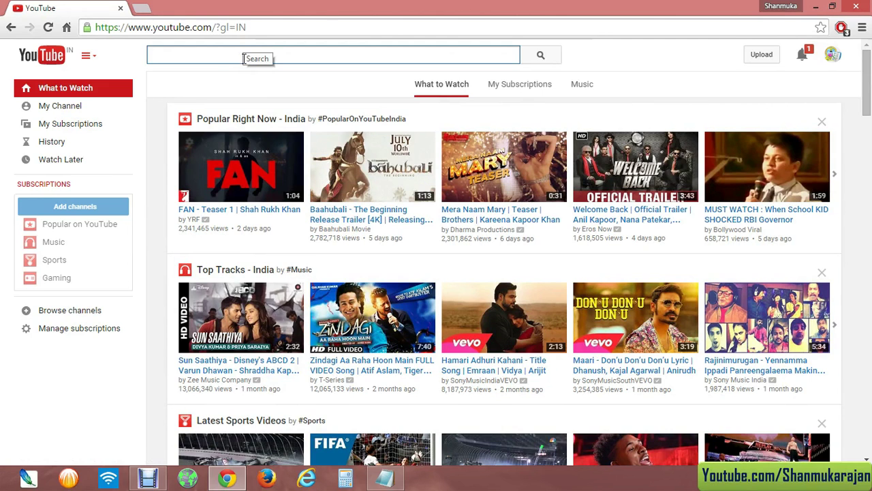
- Visit My Channel, then reach Account Settings Overview through the avatar menu's settings gear
left_click(61, 108)
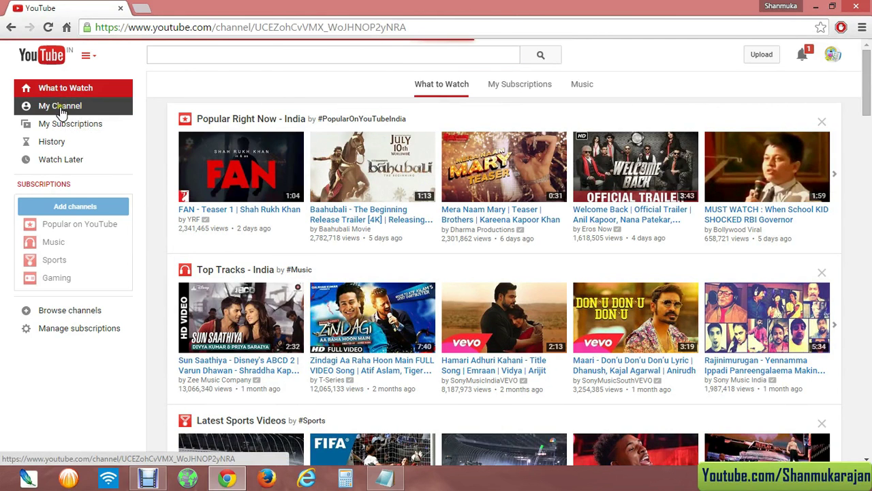
scroll(335, 284, "down", 3)
scroll(382, 269, "up", 3)
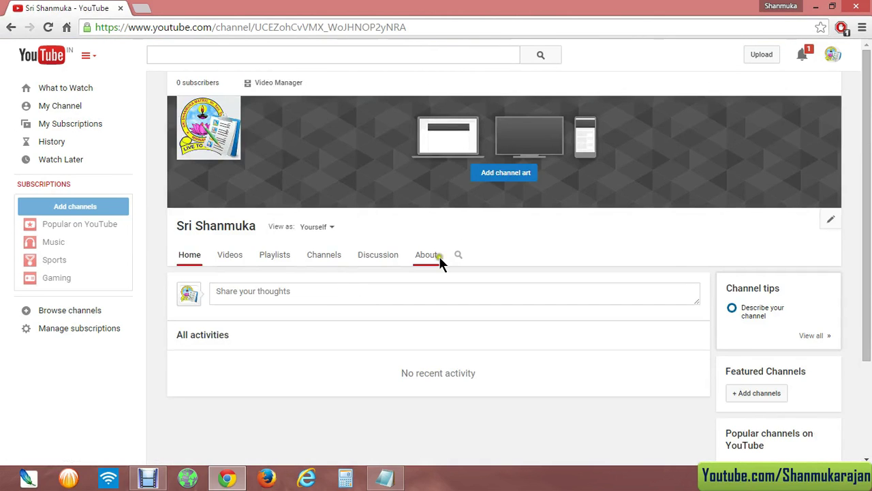
scroll(360, 251, "down", 3)
scroll(359, 251, "up", 3)
left_click(833, 56)
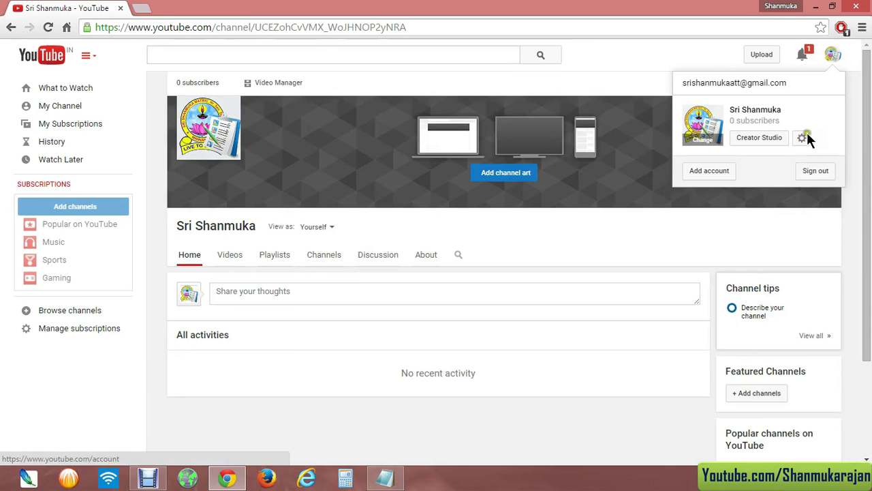
left_click(802, 139)
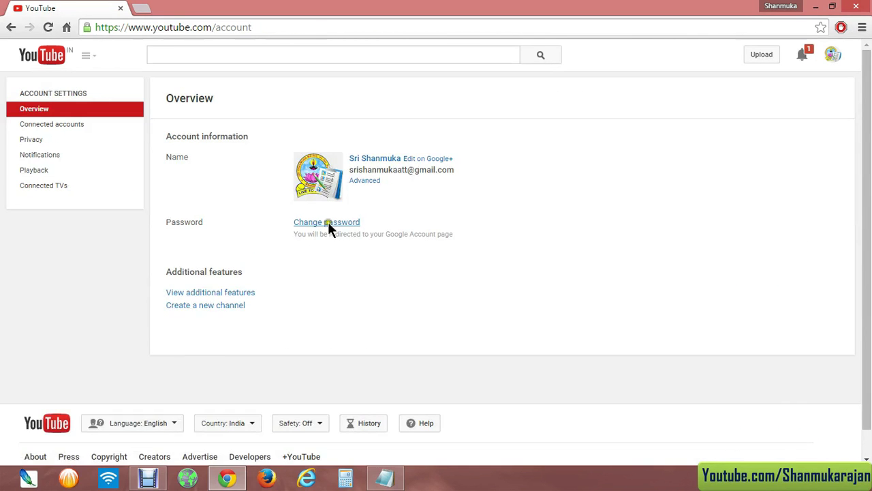
- Show the channel's additional features and scroll through the Status and features list
left_click(218, 294)
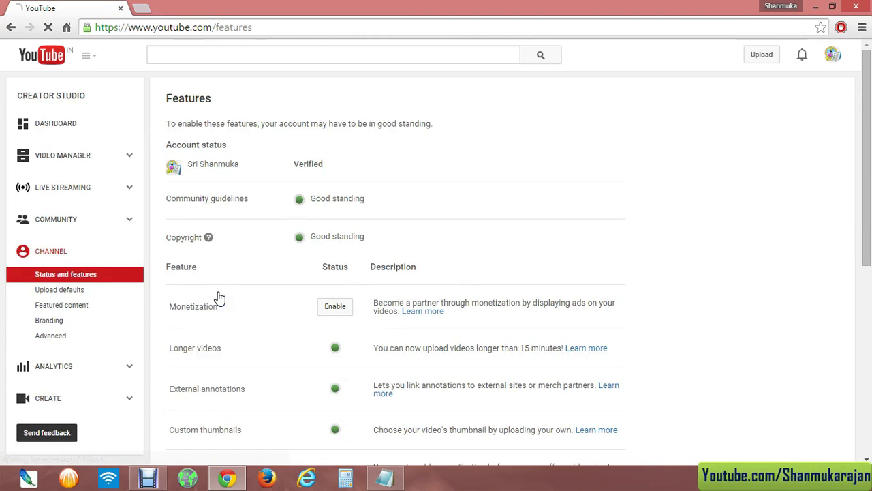
scroll(265, 259, "down", 6)
scroll(265, 259, "up", 3)
scroll(267, 252, "up", 3)
scroll(261, 268, "down", 8)
scroll(261, 272, "up", 8)
scroll(260, 270, "down", 8)
scroll(259, 277, "up", 8)
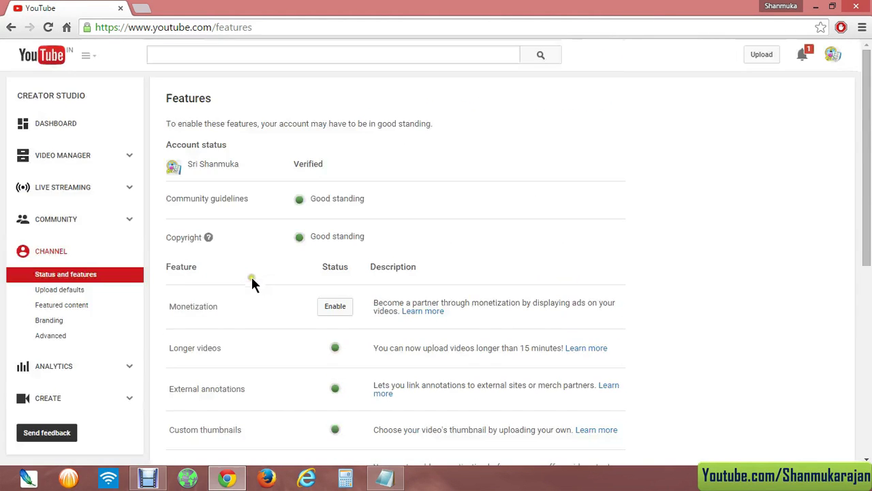
scroll(259, 202, "down", 8)
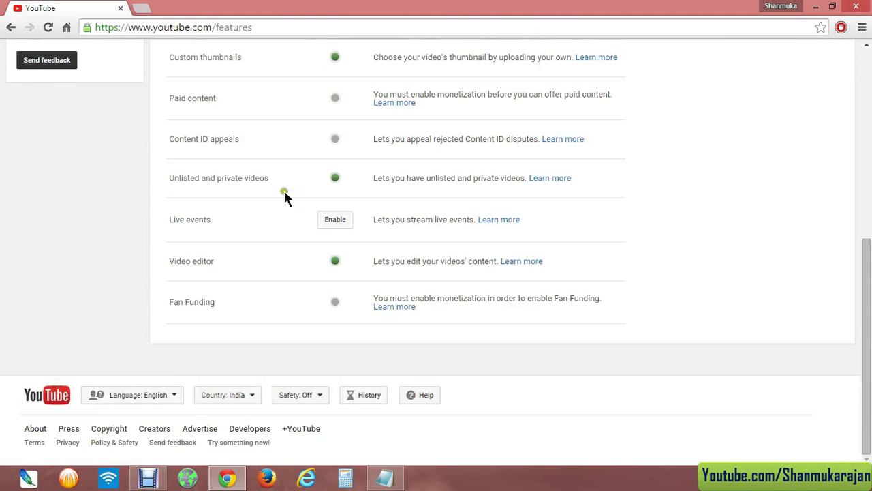
scroll(259, 227, "up", 3)
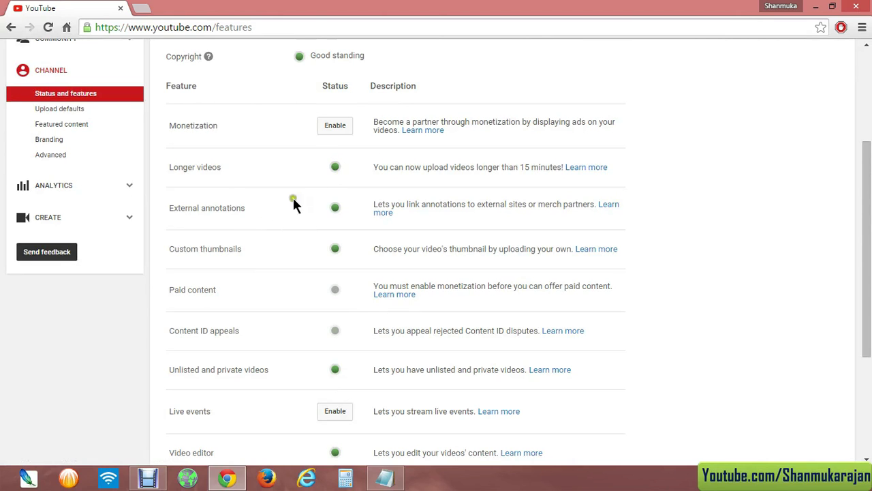
scroll(294, 227, "up", 3)
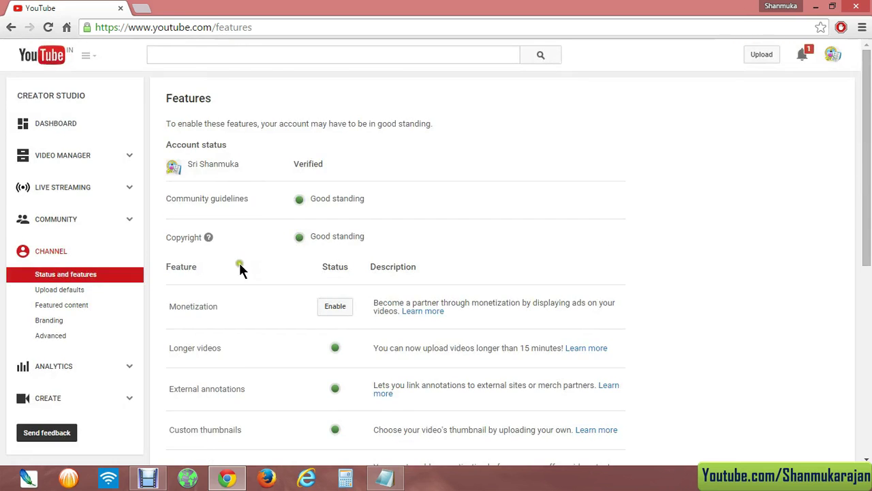
scroll(240, 270, "down", 1)
- Highlight and clear the Longer videos label, then scroll down to the Live events entry
left_click_drag(171, 283, 227, 297)
left_click(218, 286)
scroll(271, 288, "up", 1)
scroll(287, 245, "down", 3)
scroll(278, 271, "down", 3)
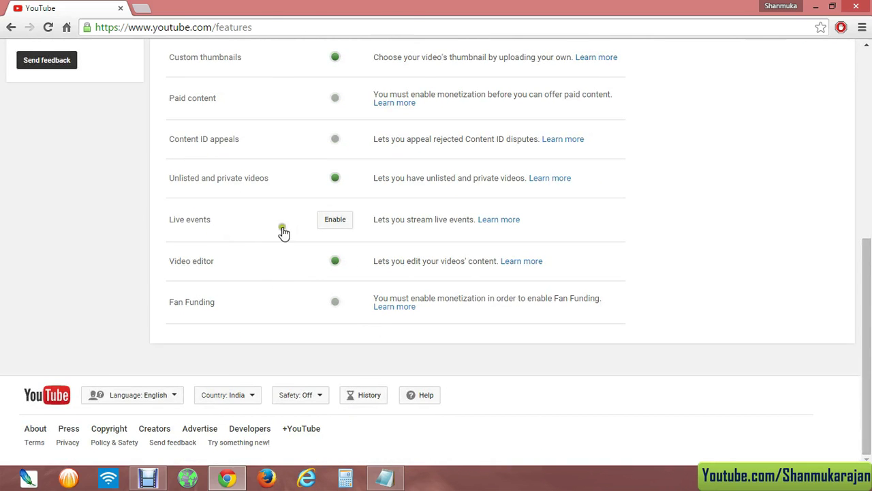
- Enable Live events by agreeing to its terms, then return to Account Settings Overview via Video Manager
left_click(334, 219)
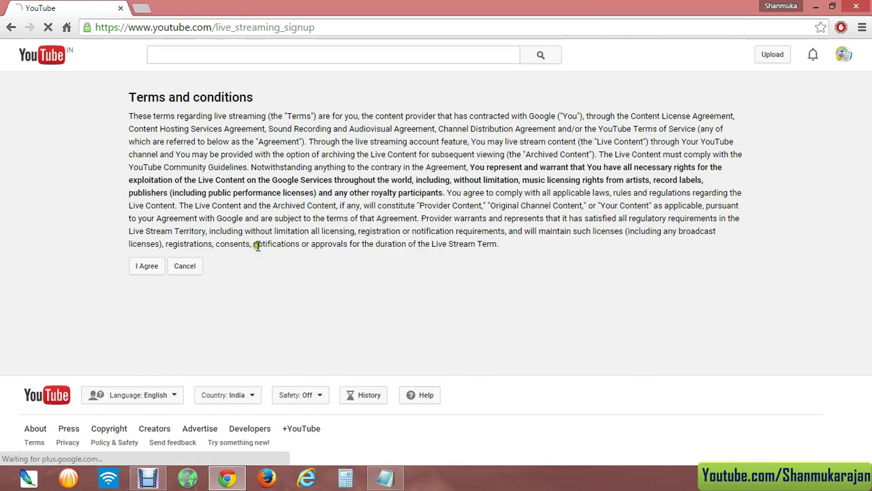
left_click(146, 266)
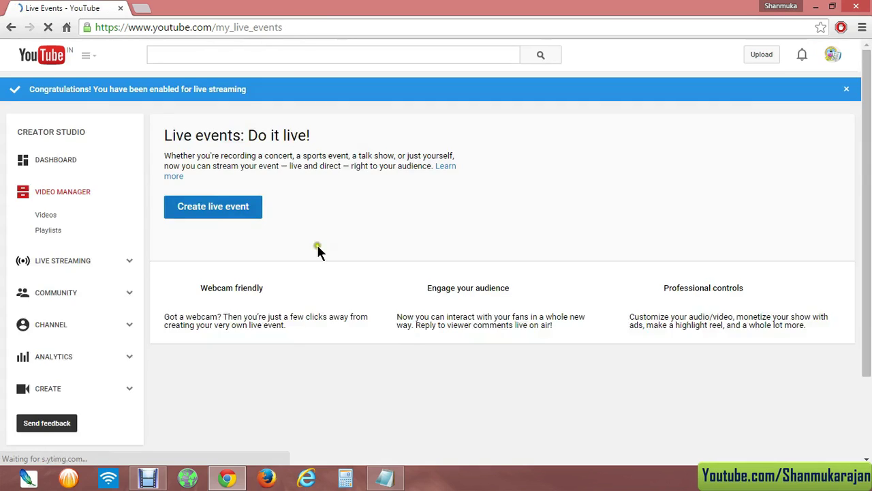
left_click(66, 197)
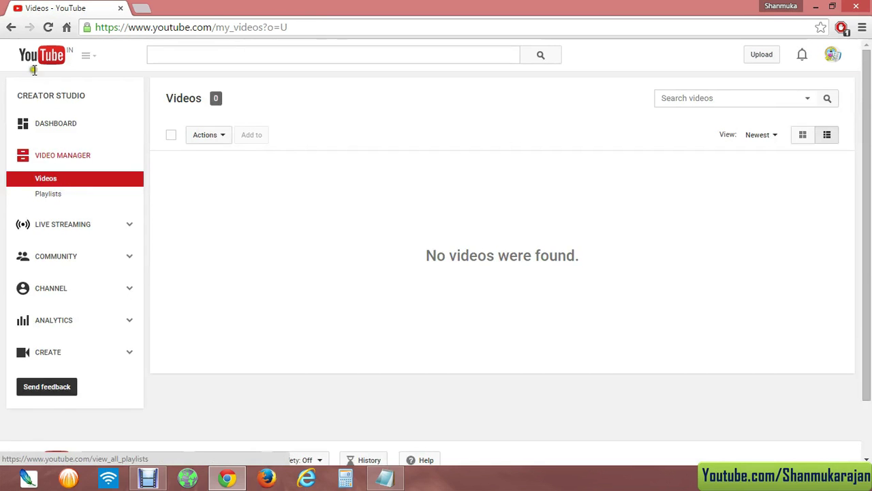
left_click(830, 57)
left_click(803, 139)
- Enable Monetization, tick all three agreement terms, accept them, and dismiss the how-to-monetize guide
left_click(208, 293)
scroll(208, 288, "down", 4)
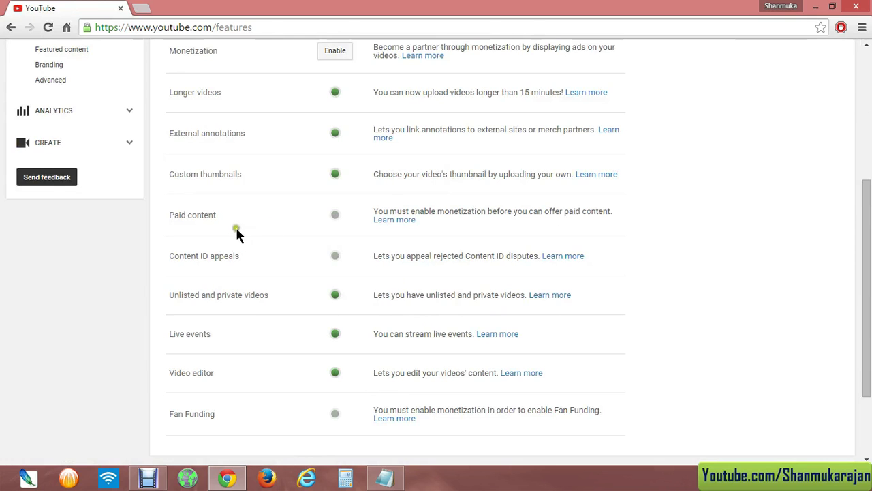
scroll(299, 334, "up", 3)
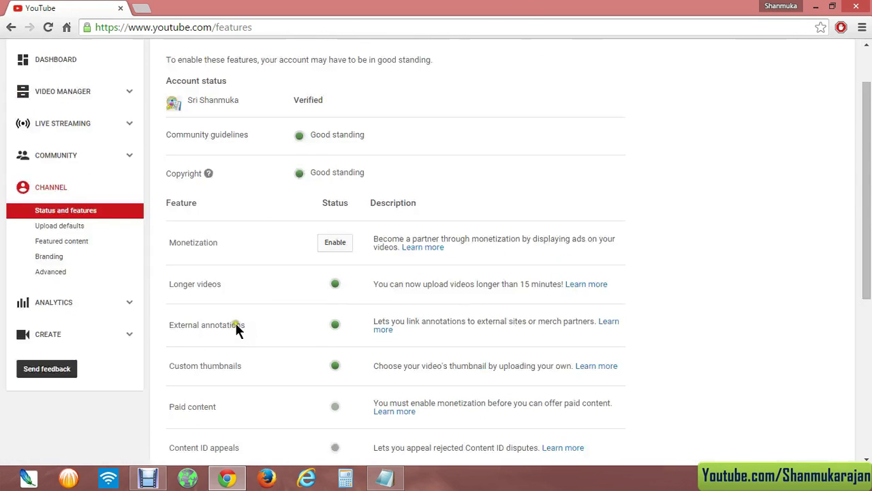
left_click(333, 246)
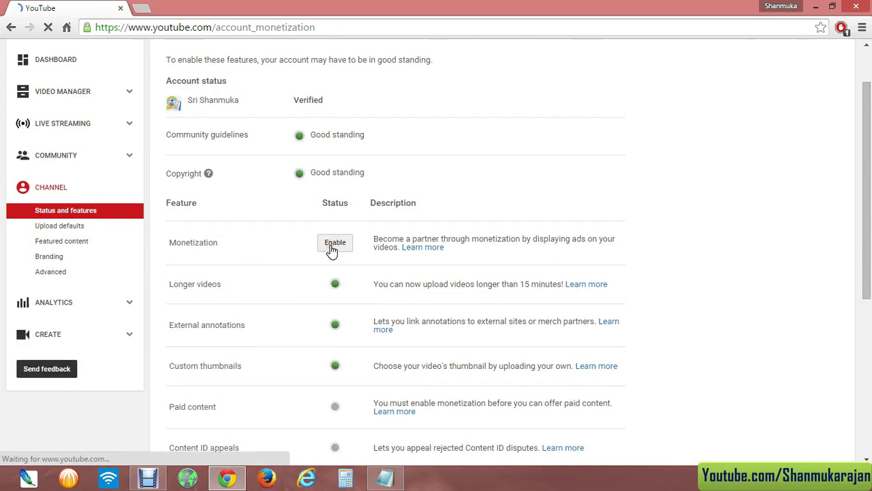
left_click(201, 209)
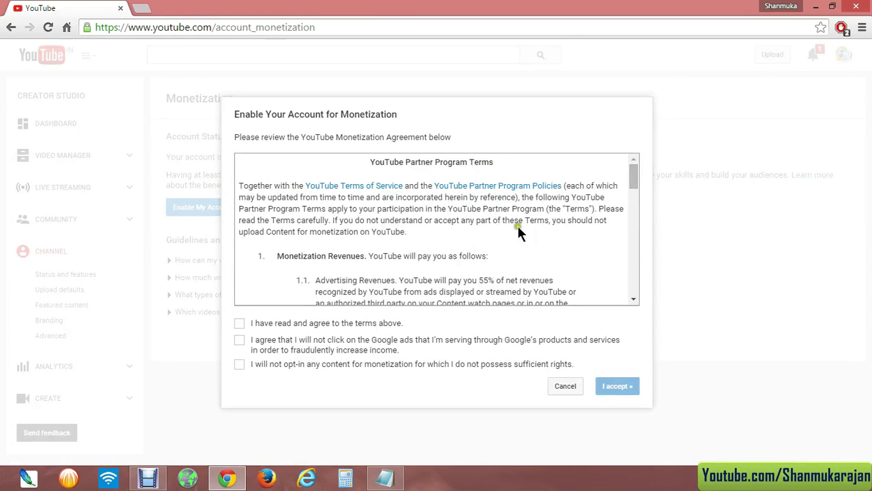
scroll(517, 227, "down", 15)
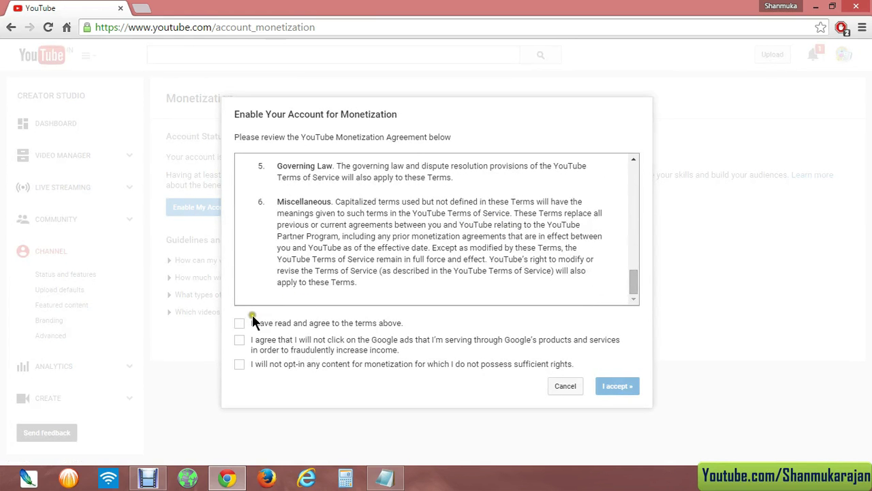
left_click(239, 341)
left_click(239, 364)
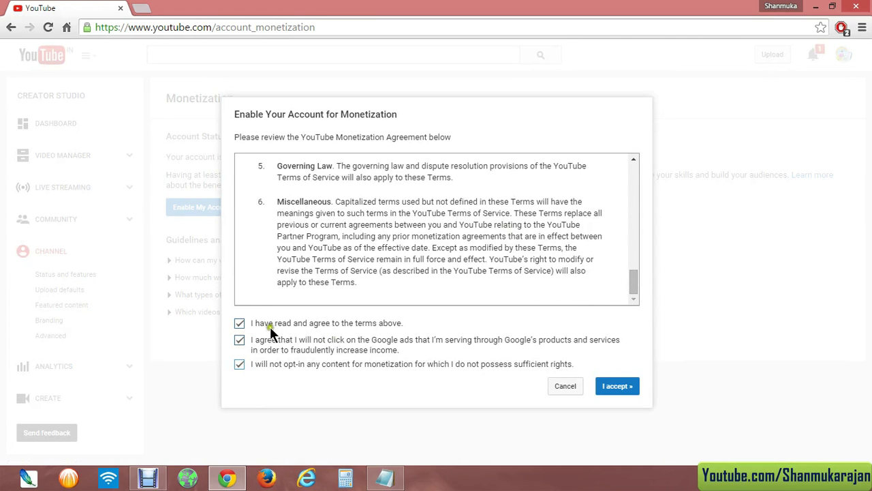
left_click(615, 387)
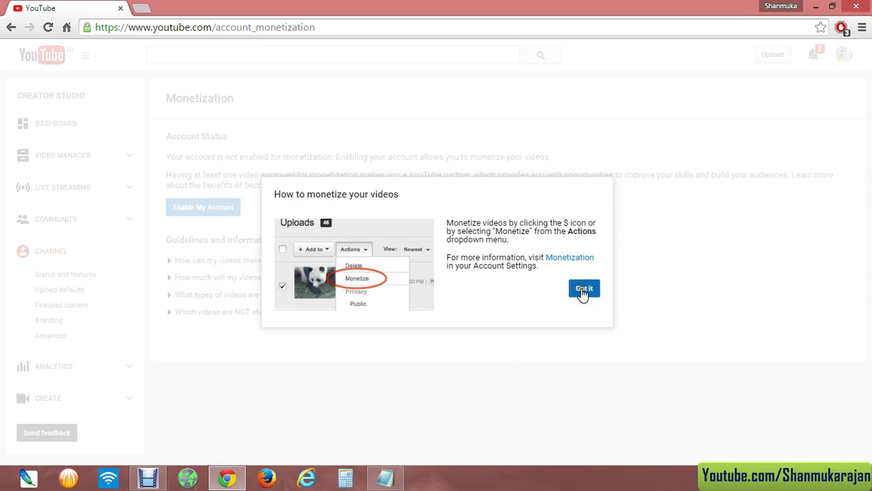
left_click(583, 291)
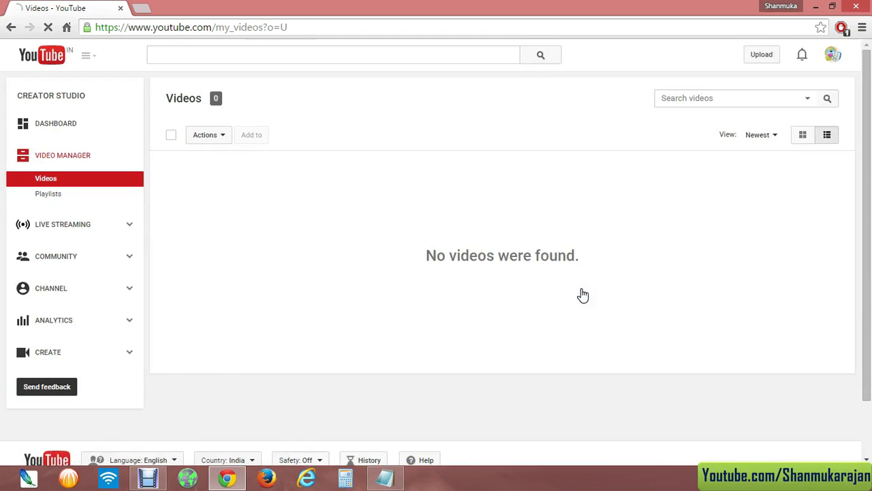
- Return to the Status and features page and scroll the Features list, highlighting the account name
left_click(829, 58)
left_click(799, 140)
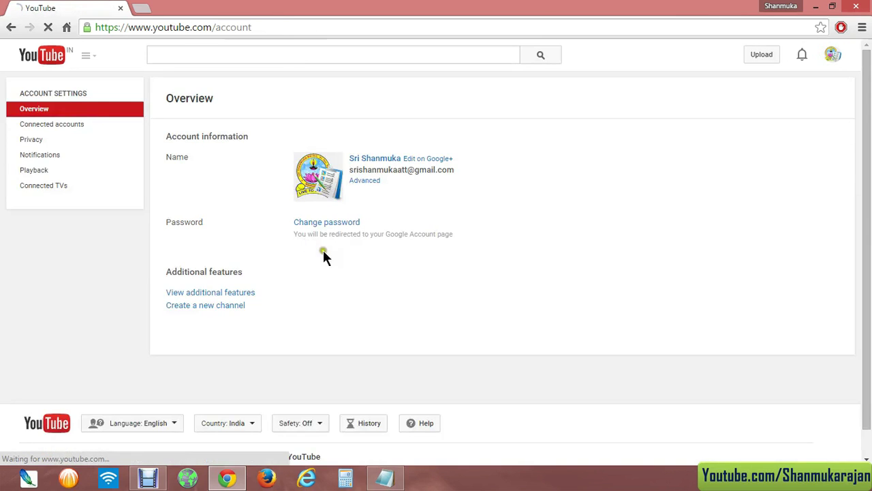
left_click(220, 293)
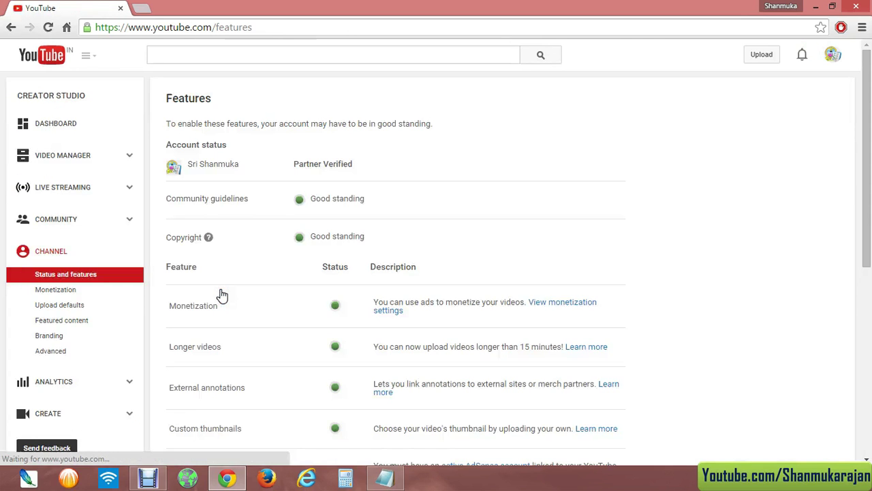
scroll(260, 264, "down", 2)
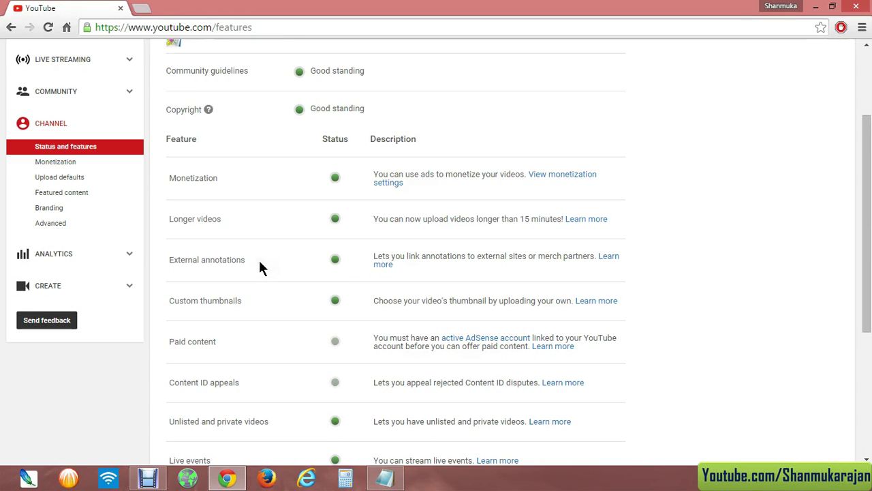
scroll(259, 267, "down", 1)
scroll(267, 278, "up", 3)
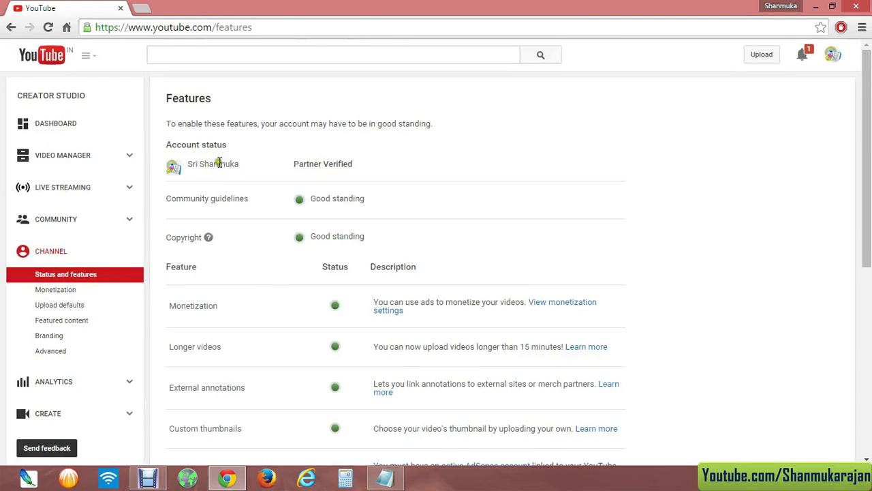
left_click_drag(186, 164, 238, 169)
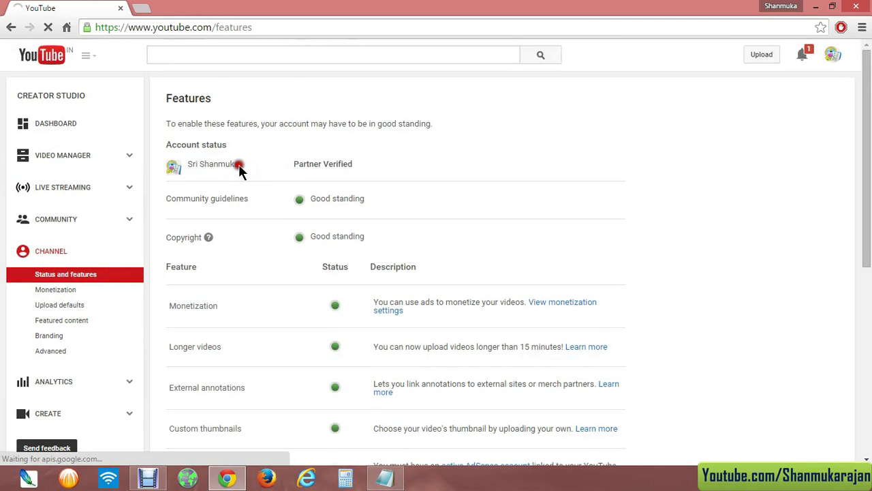
scroll(211, 249, "down", 5)
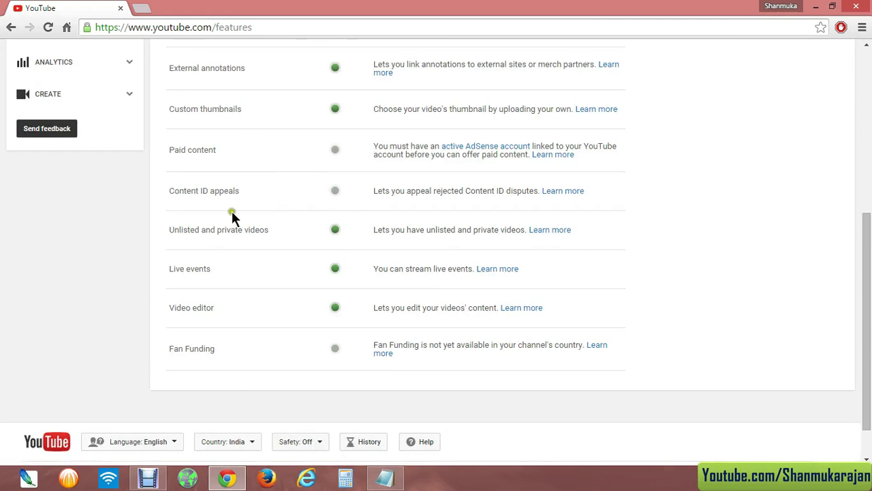
- Repeatedly highlight and clear the Content ID appeals feature label, then scroll the list
left_click_drag(169, 192, 325, 198)
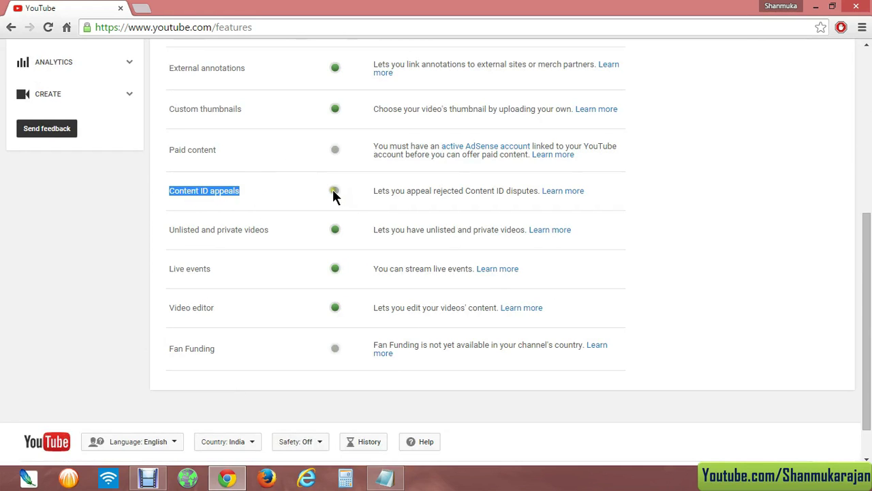
left_click(310, 190)
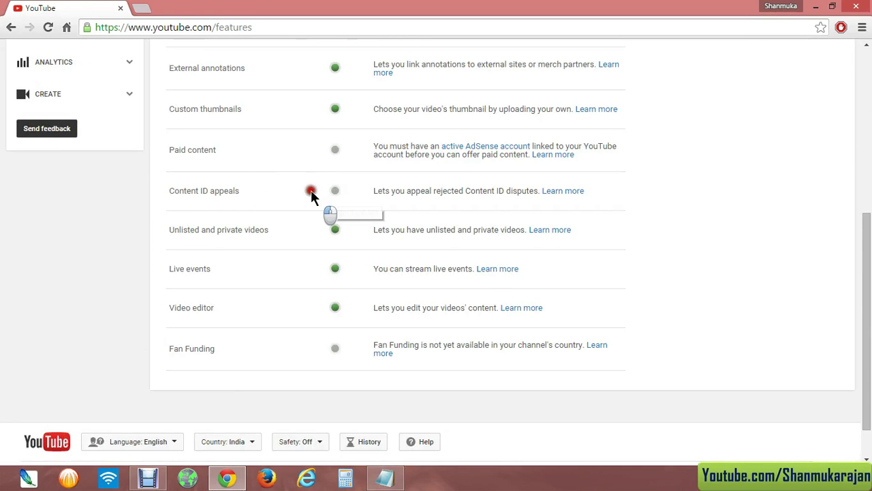
mouse_move(224, 192)
left_mouse_down()
mouse_move(171, 191)
mouse_move(240, 192)
left_mouse_up()
left_click(171, 192)
left_click(240, 191)
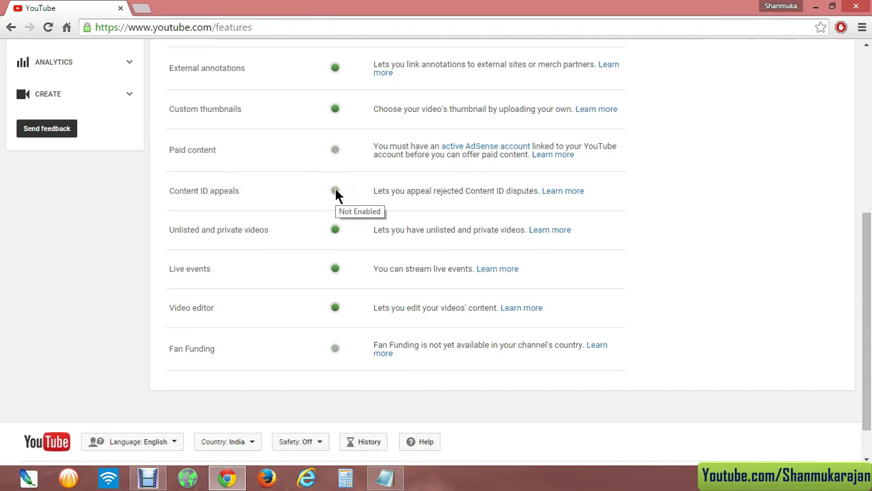
left_click_drag(242, 193, 232, 192)
left_click_drag(176, 192, 239, 192)
left_click(170, 192)
left_click(243, 194)
scroll(266, 256, "up", 3)
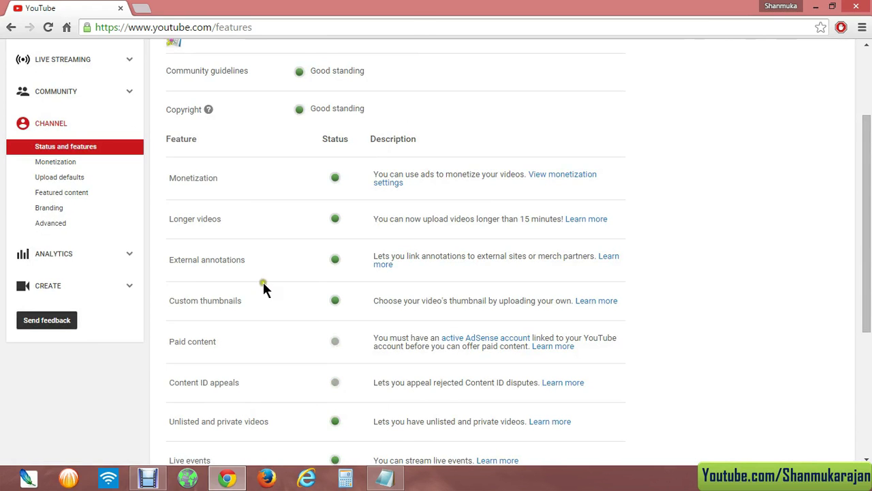
scroll(266, 274, "down", 1)
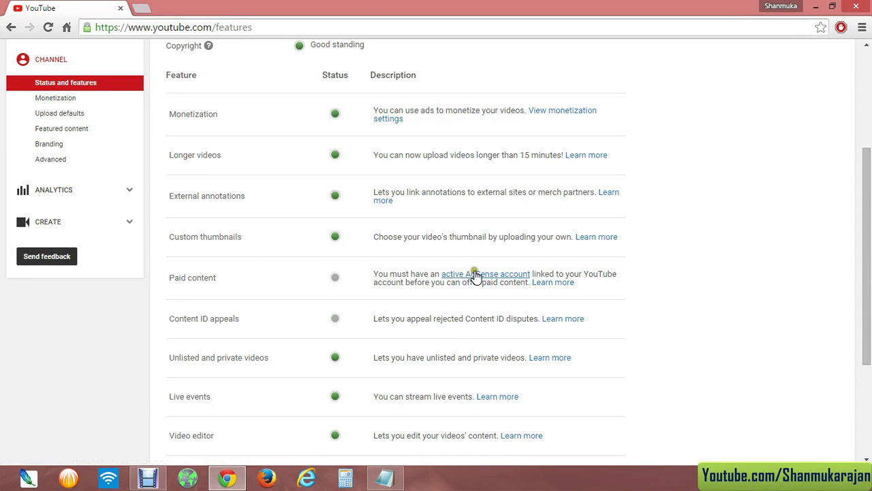
- Follow the active AdSense account link and highlight the redirect notice about returning to YouTube
left_click(487, 274)
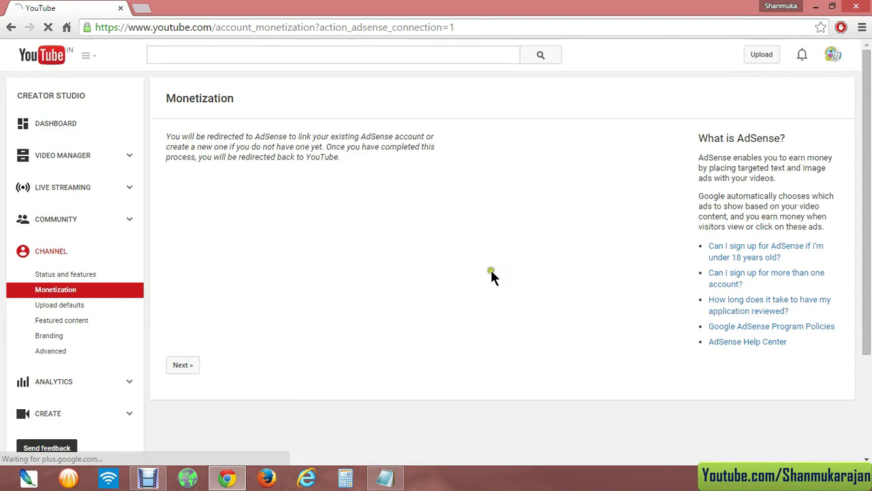
left_click_drag(166, 136, 421, 140)
left_click_drag(218, 158, 340, 157)
- Continue from YouTube's Monetization page to AdSense and sign in with the existing Google account
left_click(184, 366)
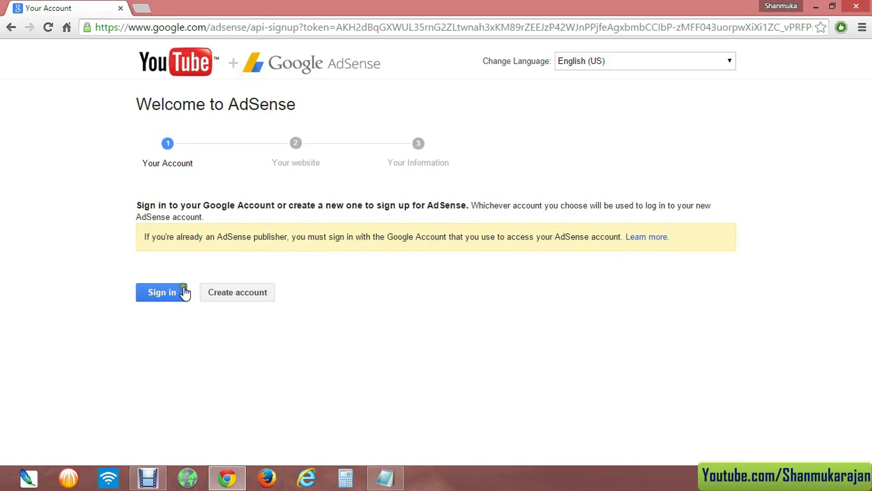
left_click(162, 294)
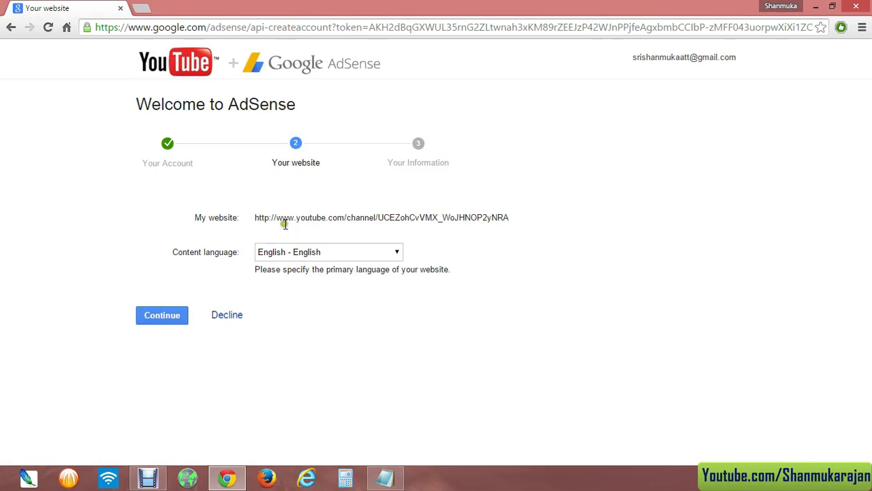
- Check the channel URL as the website, keep English - English as content language, and continue
left_click_drag(256, 217, 502, 216)
left_click(498, 226)
left_click_drag(255, 218, 510, 216)
left_click(510, 216)
left_click_drag(255, 218, 510, 217)
left_click(510, 217)
left_click(314, 251)
left_click(327, 251)
left_click(161, 319)
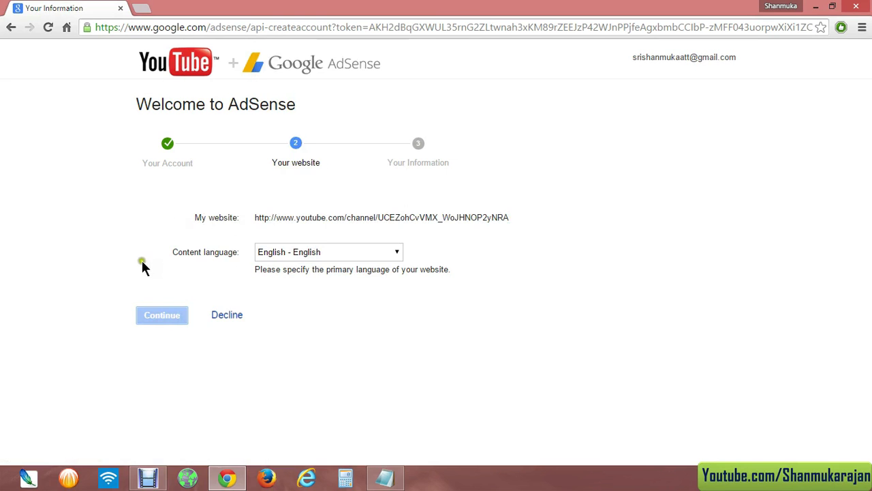
- Scroll the Your Information form and choose India as the country
scroll(135, 248, "down", 4)
scroll(137, 285, "up", 1)
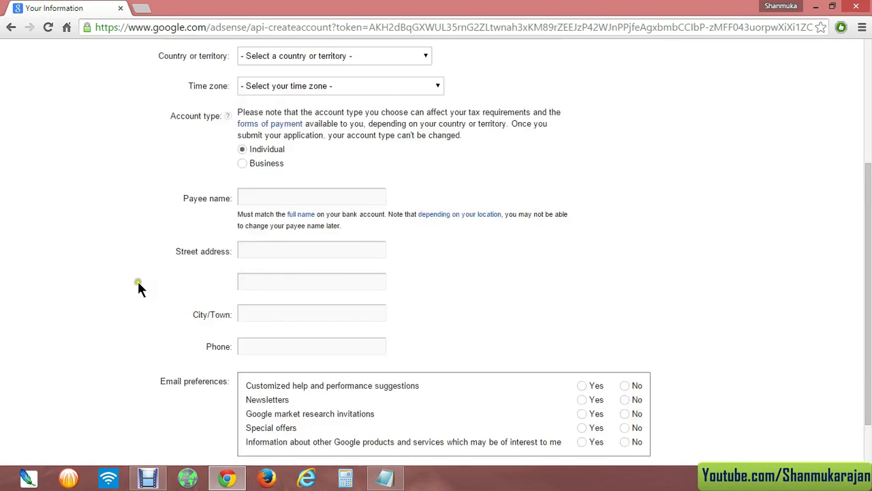
scroll(137, 286, "up", 3)
scroll(136, 289, "down", 4)
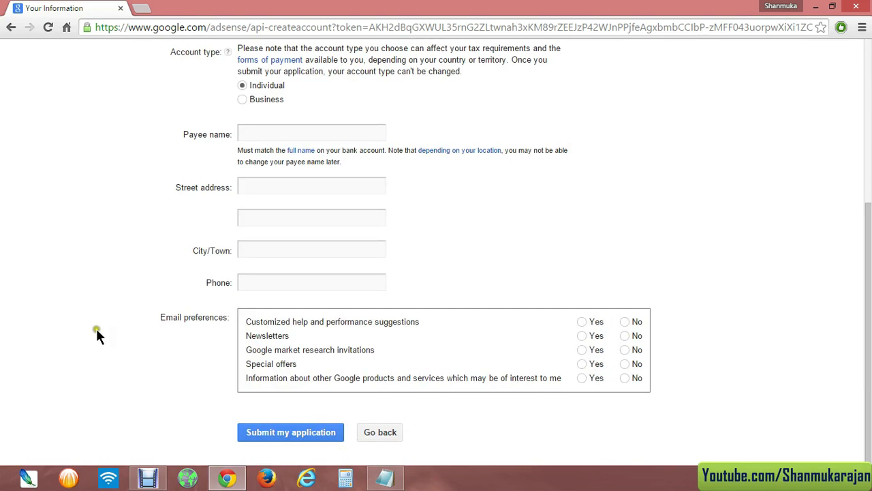
scroll(111, 336, "up", 3)
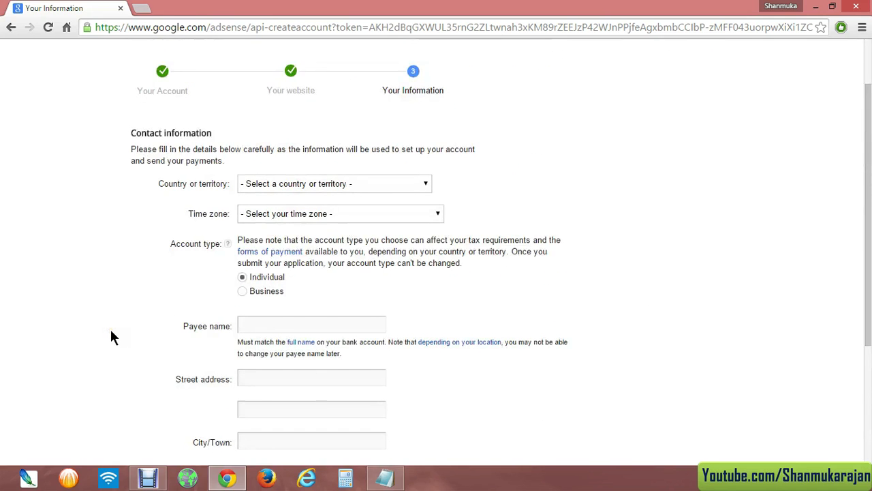
scroll(119, 328, "up", 2)
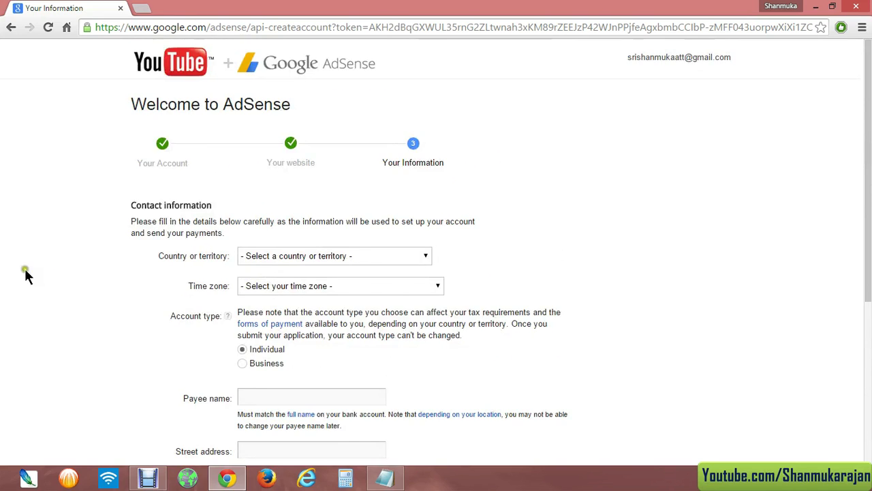
scroll(285, 205, "down", 1)
left_click(290, 193)
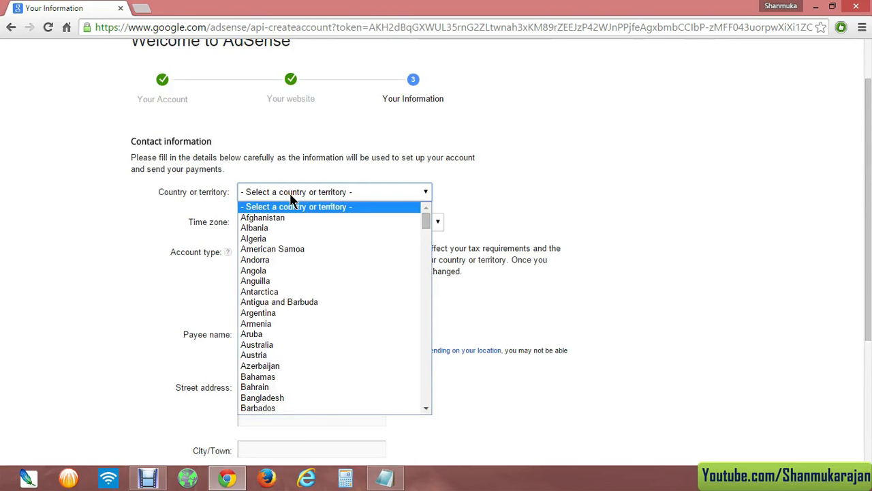
type("india")
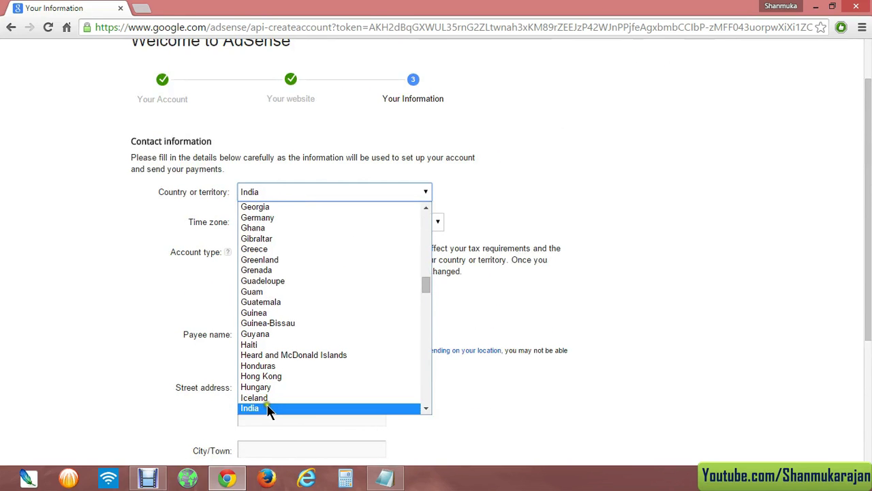
left_click(267, 407)
left_click(163, 236)
- Toggle the account type between Business and Individual, leaving Individual selected
scroll(166, 234, "down", 1)
left_click(242, 222)
left_click(242, 235)
left_click(243, 223)
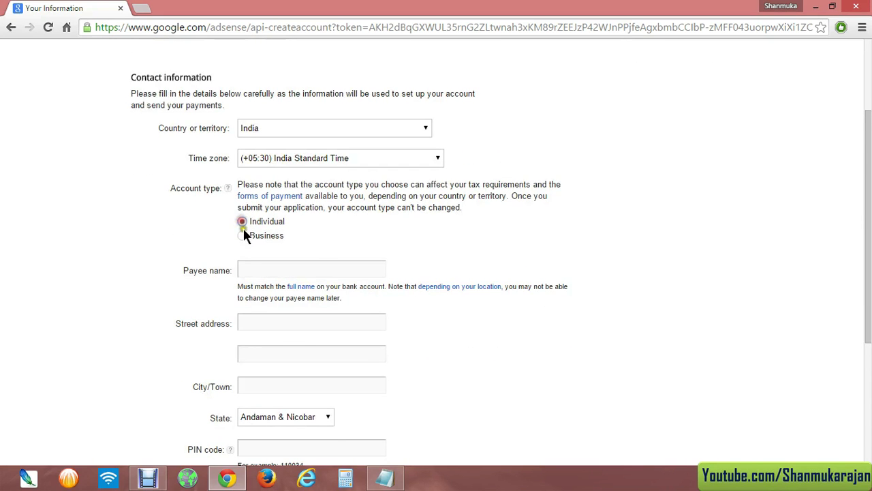
left_click(244, 232)
left_click(242, 222)
left_click_drag(252, 222, 285, 219)
left_click(282, 224)
left_click(253, 223)
left_click(285, 219)
- Try Business once more, switch back to Individual, and start entering the payee name
scroll(189, 232, "down", 1)
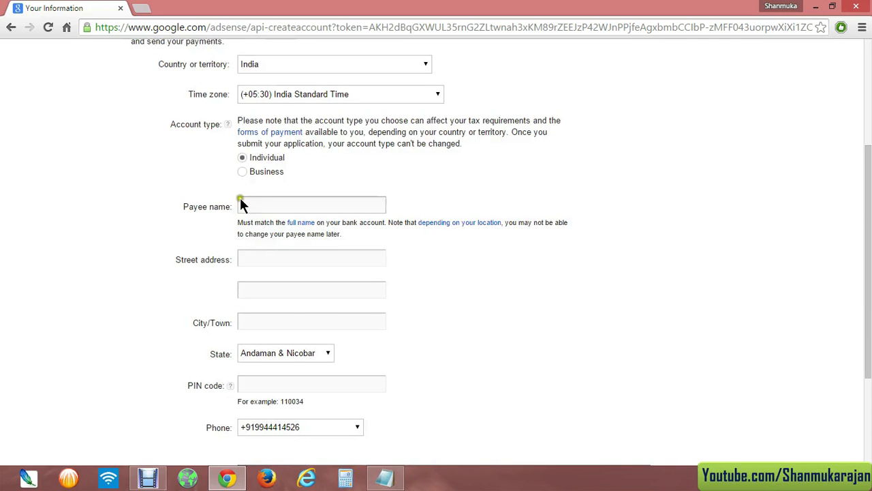
left_click(242, 173)
left_click(242, 158)
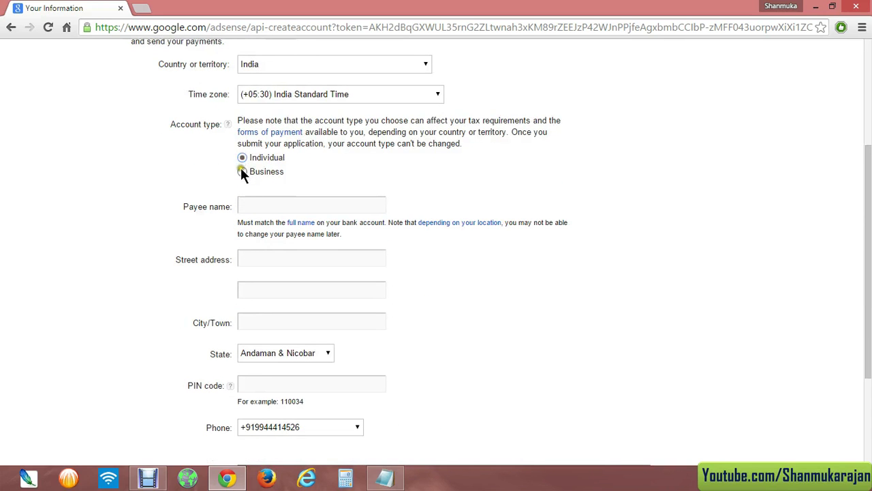
scroll(165, 239, "up", 1)
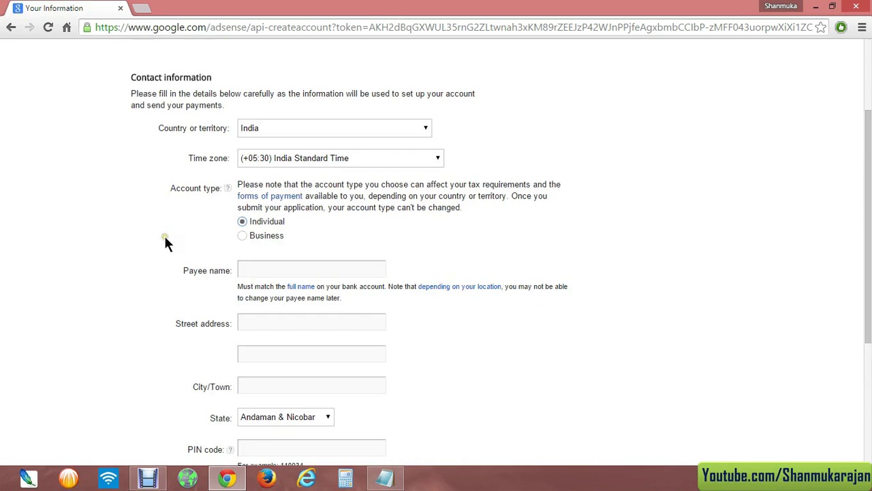
scroll(166, 244, "down", 1)
left_click(258, 204)
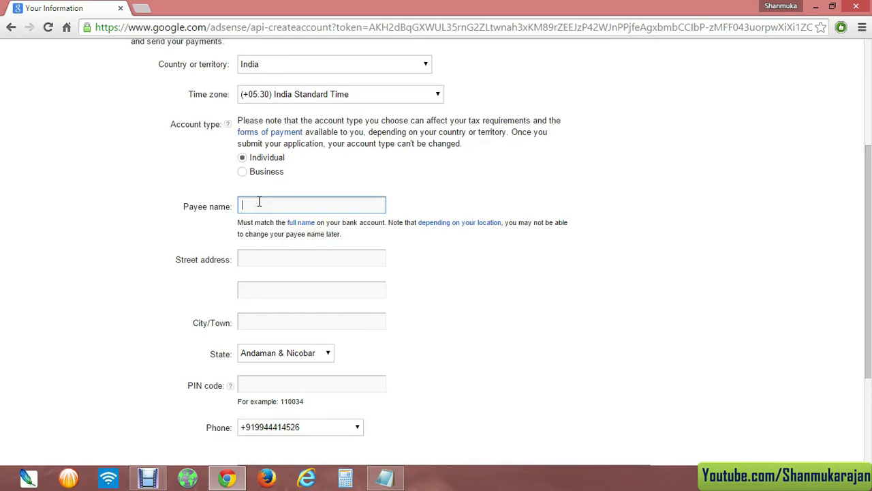
- Enter the payee's name and both street address lines on the AdSense contact form
type("Praveenkumar")
left_click(251, 263)
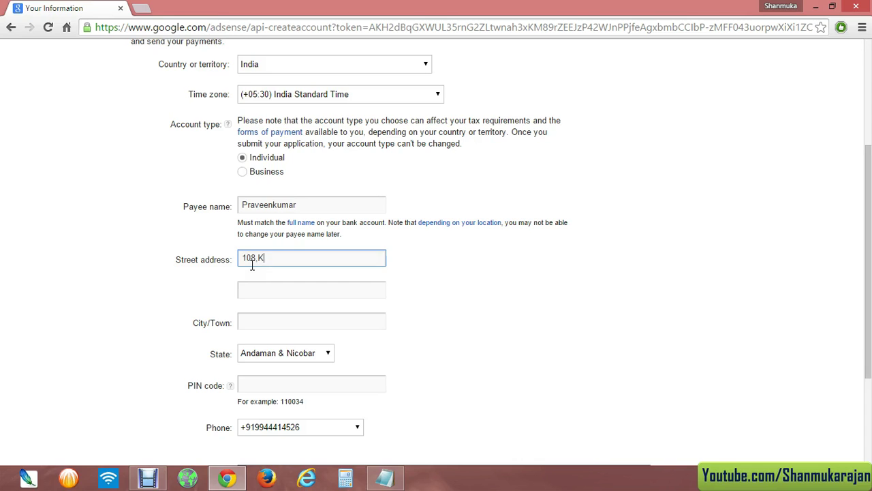
left_click(293, 283)
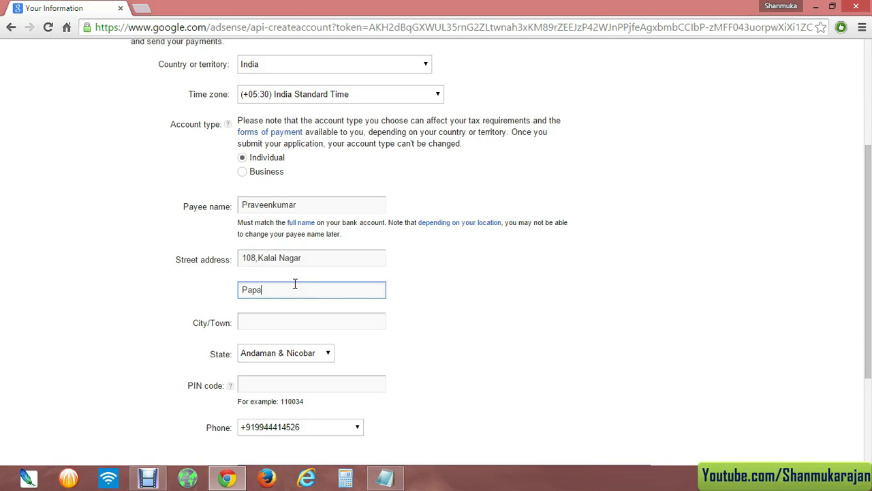
key("Tab")
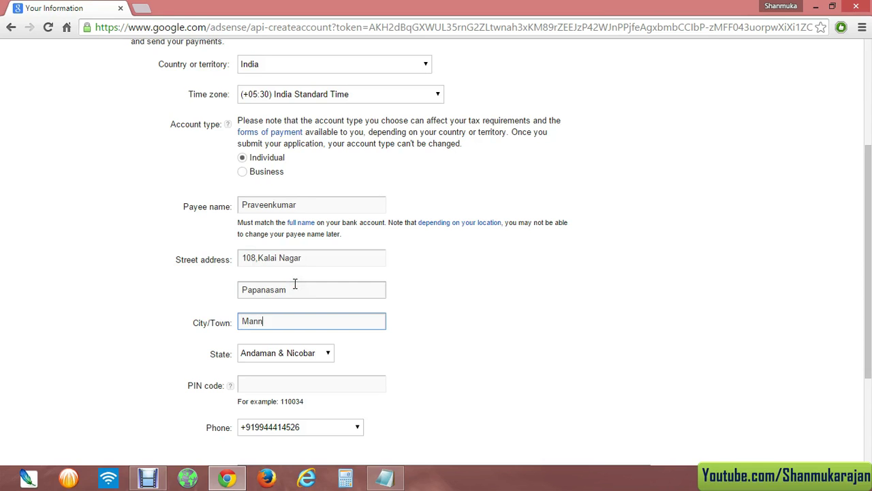
- Choose Tamil Nadu as the state and enter the PIN code
scroll(294, 284, "down", 2)
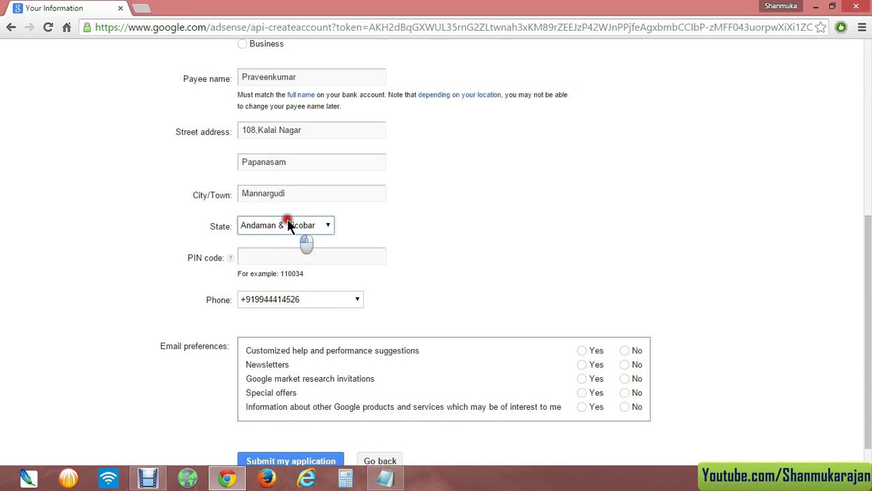
left_click(287, 225)
left_click(280, 294)
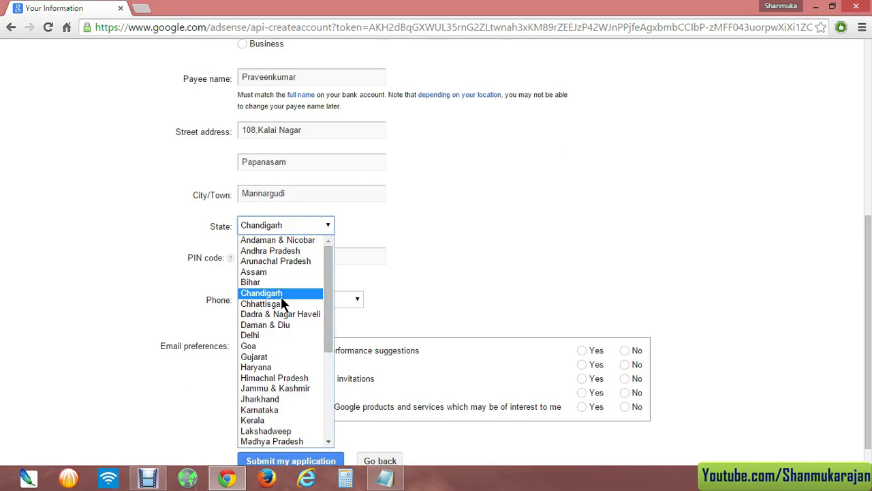
key("t")
key("Return")
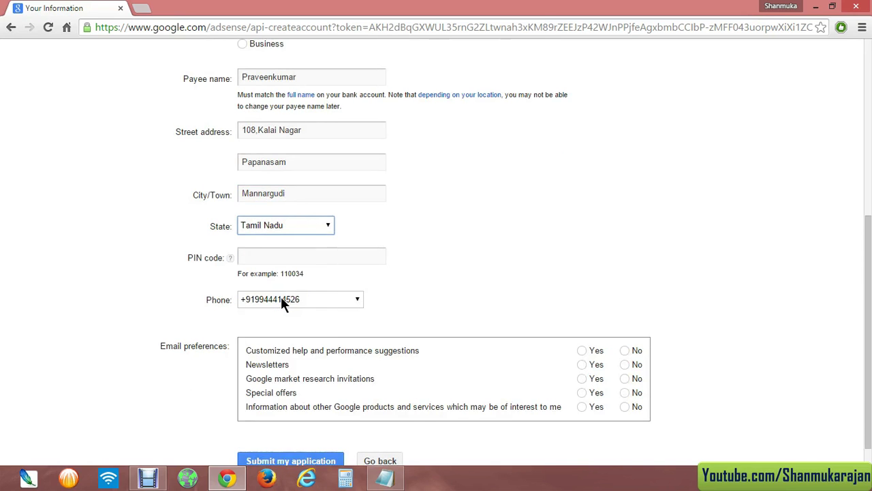
left_click(308, 256)
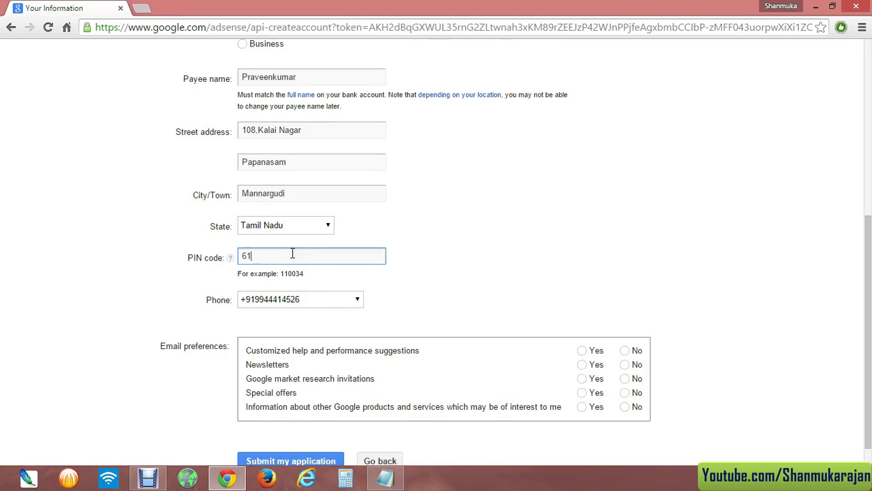
scroll(236, 250, "down", 1)
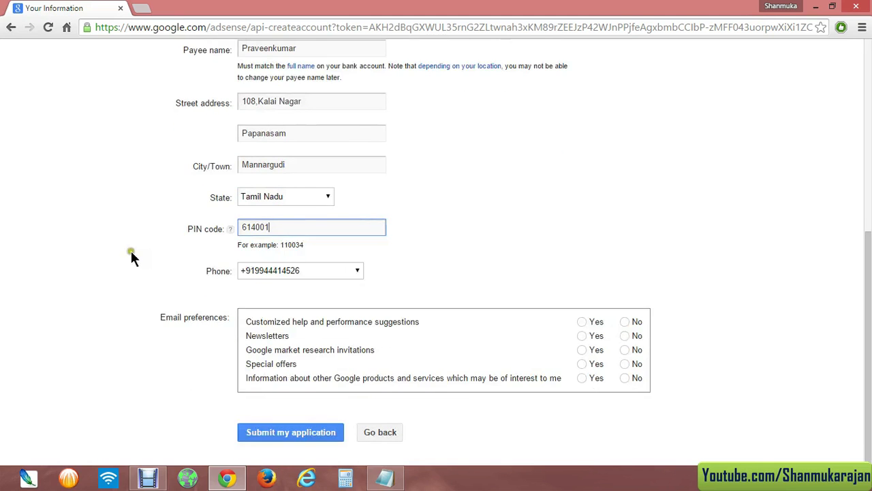
- Keep the existing phone number after checking the phone options
left_click(317, 266)
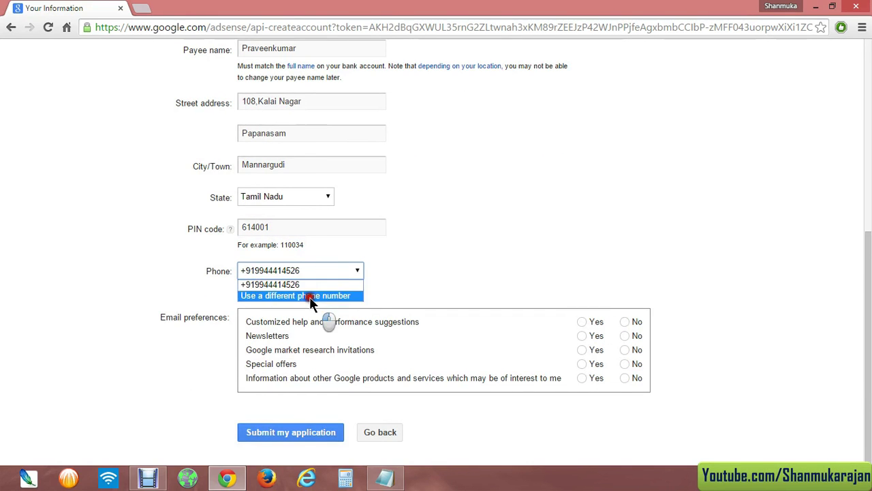
left_click(310, 295)
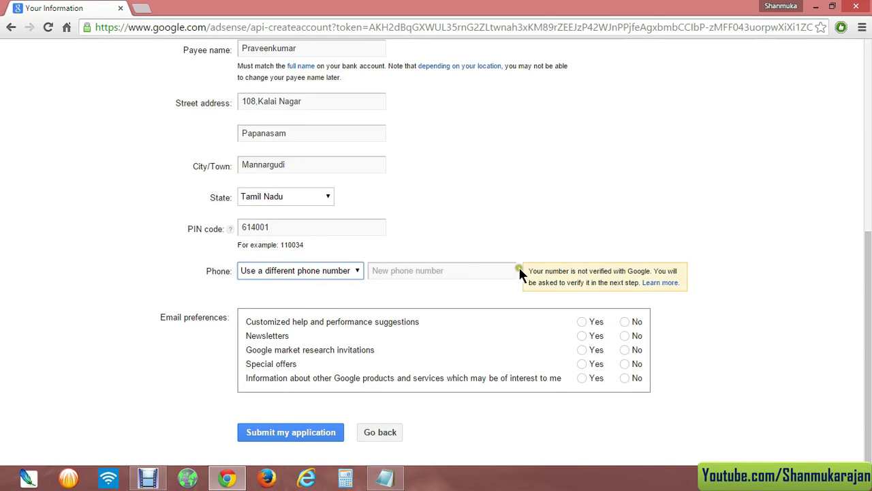
left_click(340, 271)
left_click(276, 285)
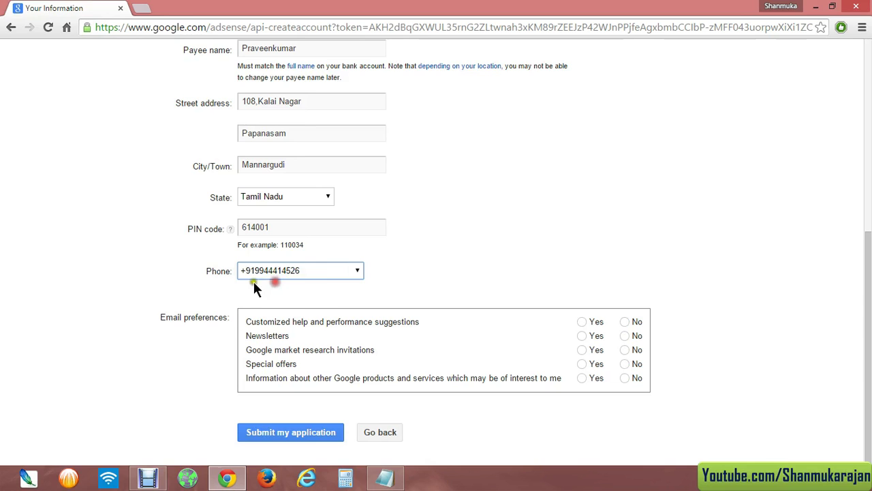
left_click(179, 281)
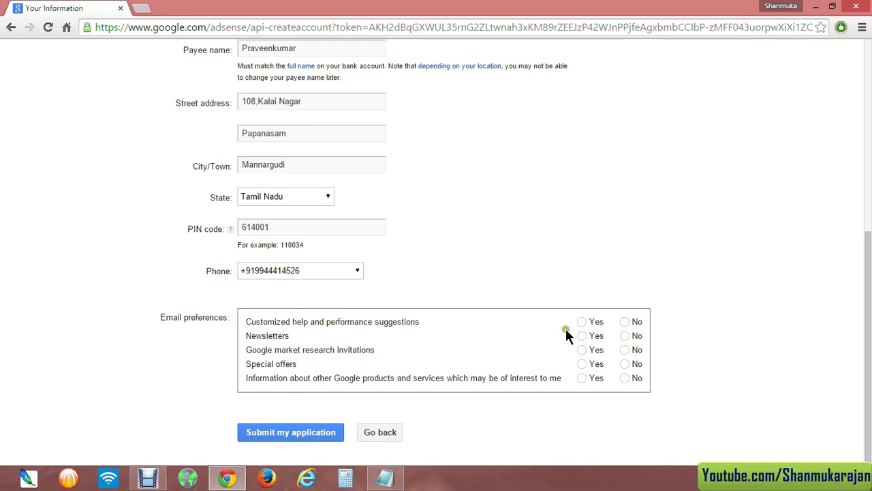
- Answer No to newsletters, market research, special offers and other Google product emails
left_click(582, 335)
left_click(626, 350)
left_click(625, 363)
left_click(624, 377)
- Review the entered payee name and street address fields
scroll(143, 336, "up", 5)
scroll(146, 292, "down", 6)
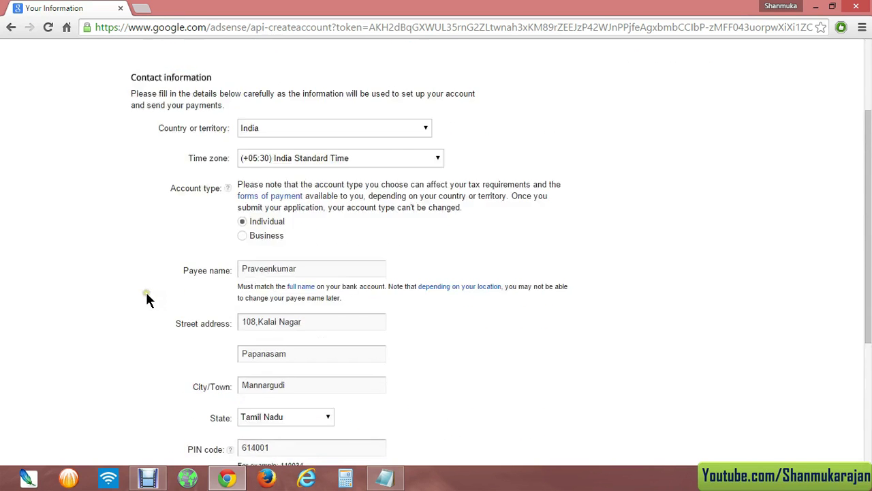
scroll(145, 291, "up", 4)
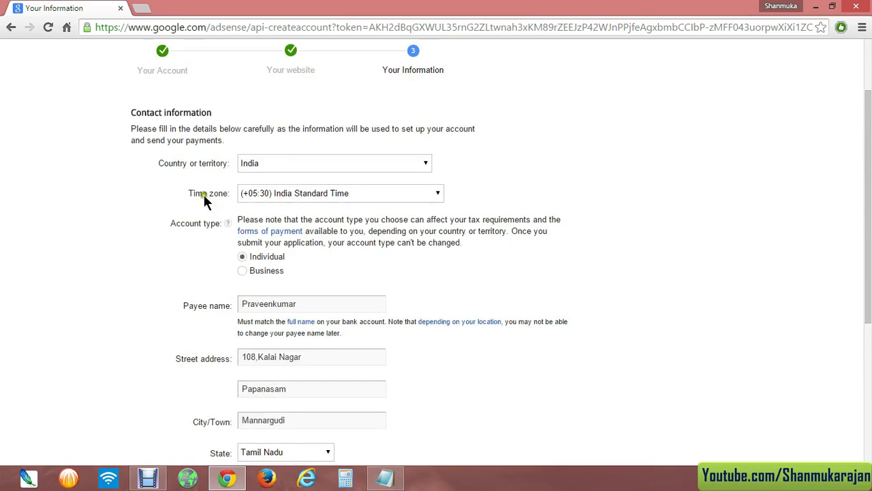
scroll(140, 254, "down", 1)
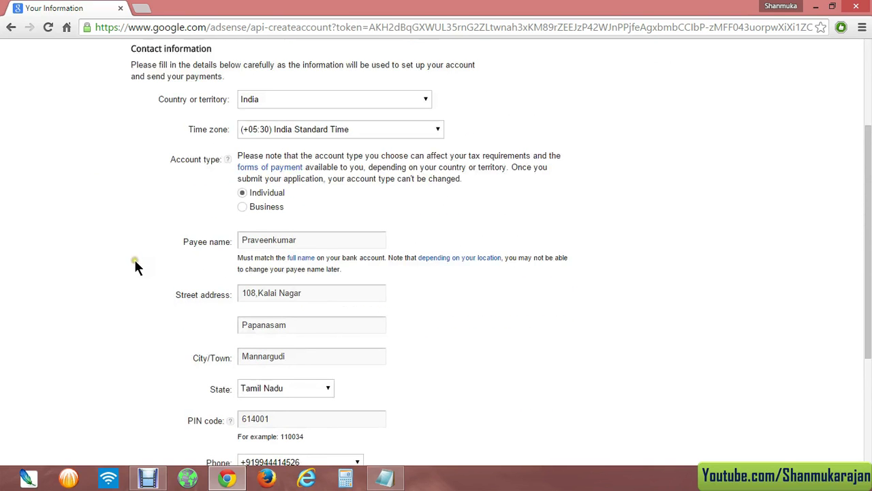
left_click(300, 238)
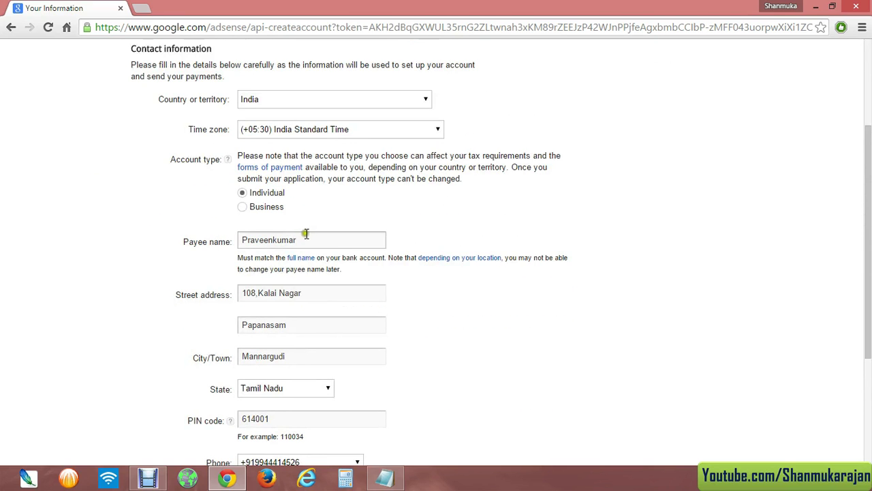
scroll(128, 268, "down", 2)
left_click_drag(303, 167, 243, 167)
left_click(223, 178)
scroll(223, 179, "up", 1)
left_click_drag(316, 239, 240, 229)
left_click(189, 273)
- Recheck the full payee name, then submit the AdSense application
scroll(176, 272, "down", 2)
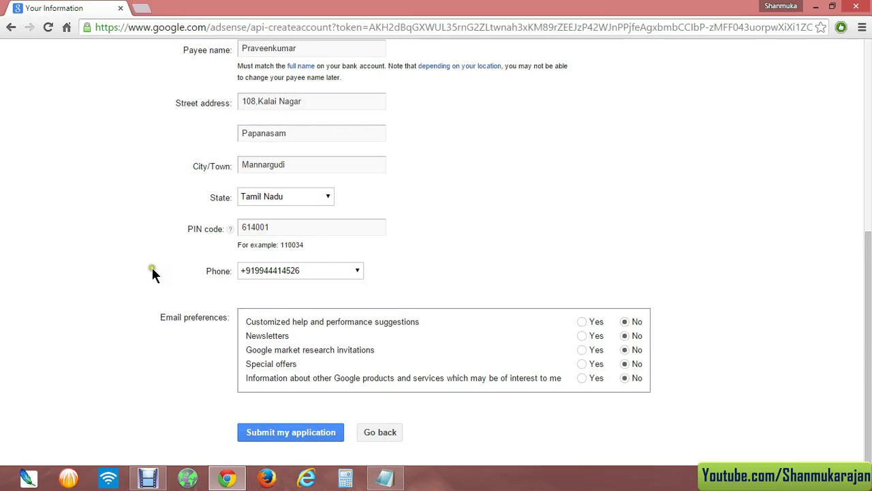
scroll(156, 272, "up", 2)
left_click_drag(308, 235, 370, 228)
left_click(311, 228)
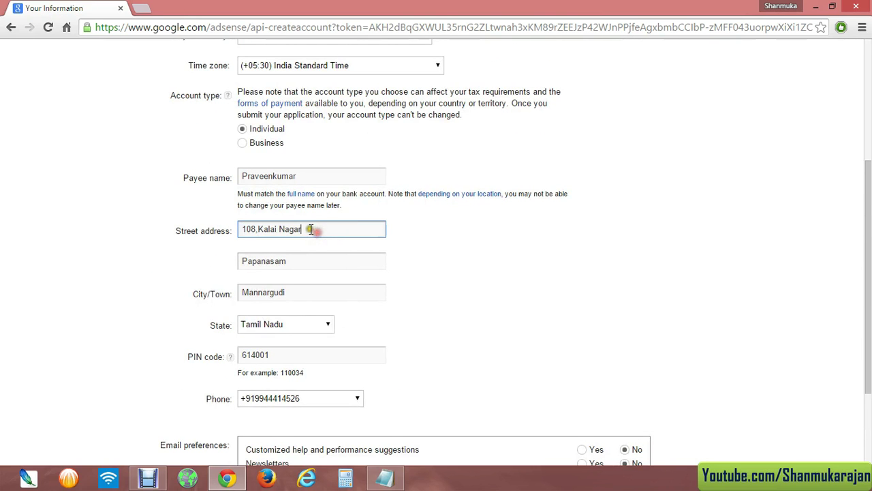
scroll(175, 262, "up", 1)
left_click_drag(302, 235, 244, 241)
scroll(175, 282, "down", 1)
scroll(167, 255, "down", 2)
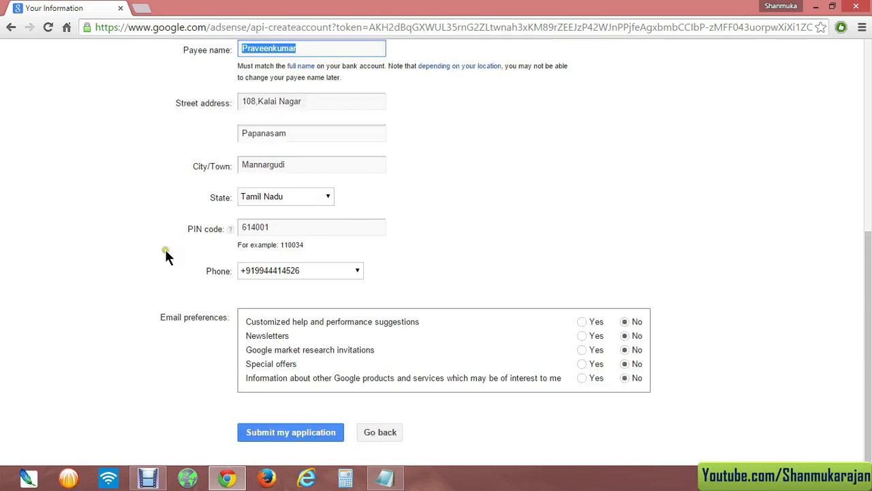
left_click(288, 437)
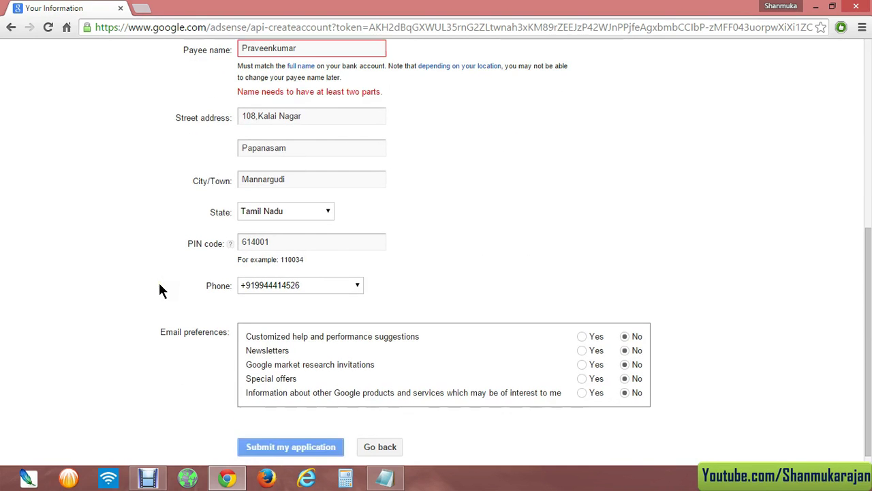
- Add a surname initial to the payee name and resubmit the AdSense application
scroll(188, 245, "up", 2)
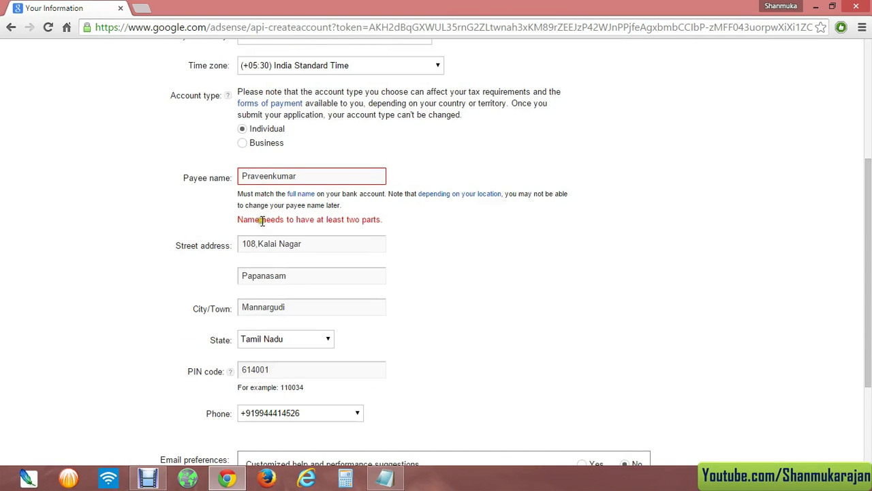
left_click(310, 178)
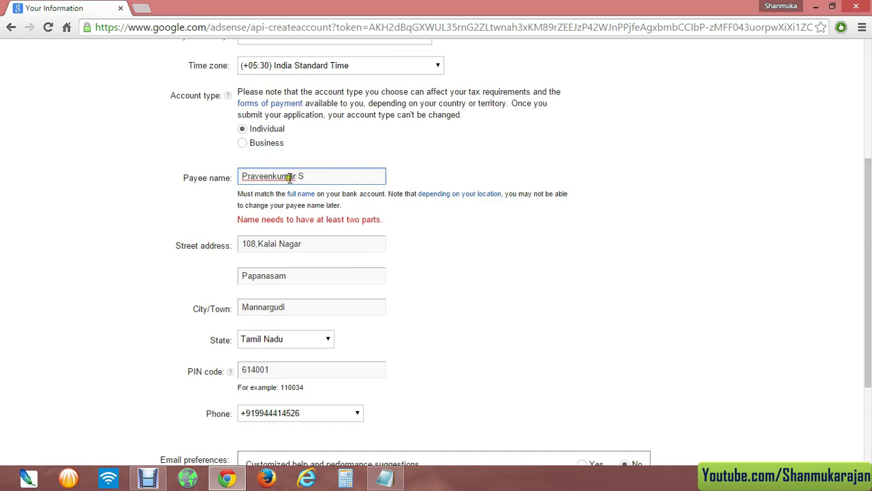
scroll(197, 287, "down", 2)
left_click(293, 432)
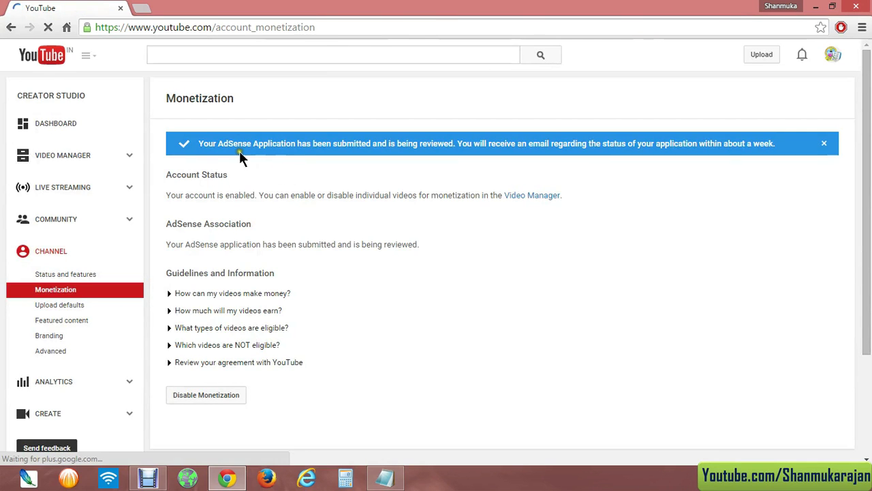
- Read the 'application submitted and under review' banner on Monetization, then close it
left_click_drag(196, 144, 452, 141)
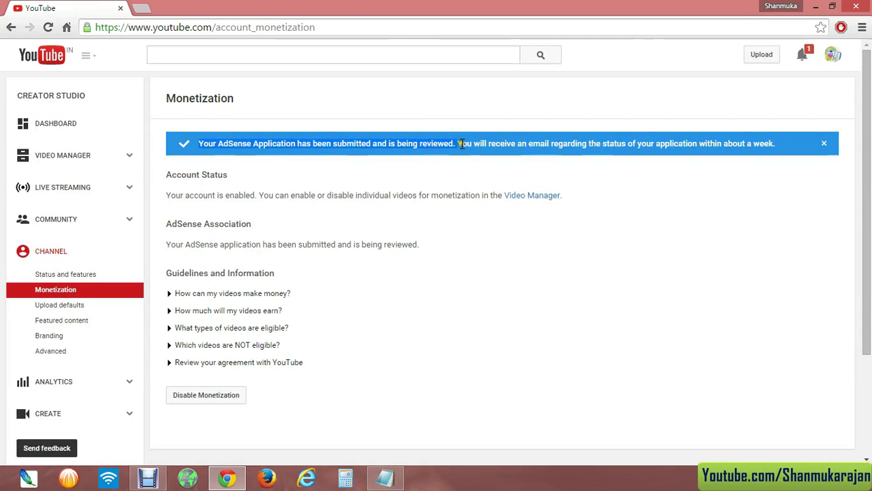
left_click(626, 143)
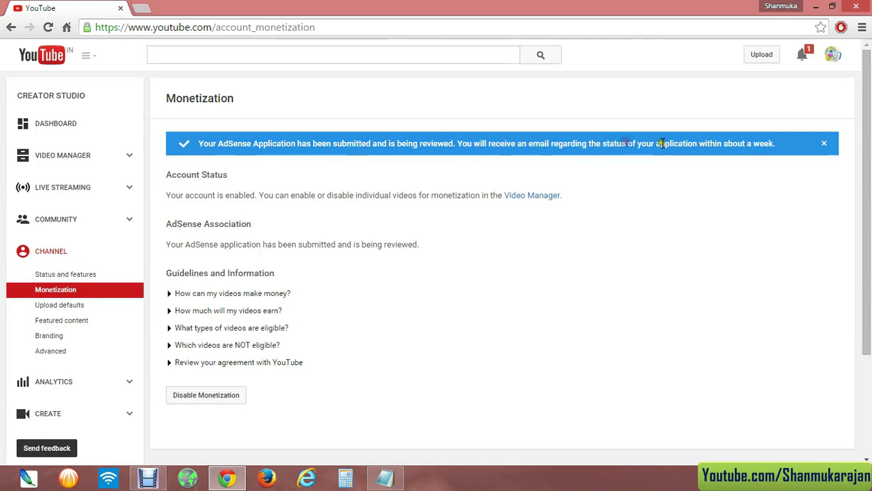
left_click_drag(775, 143, 189, 141)
left_click(197, 141)
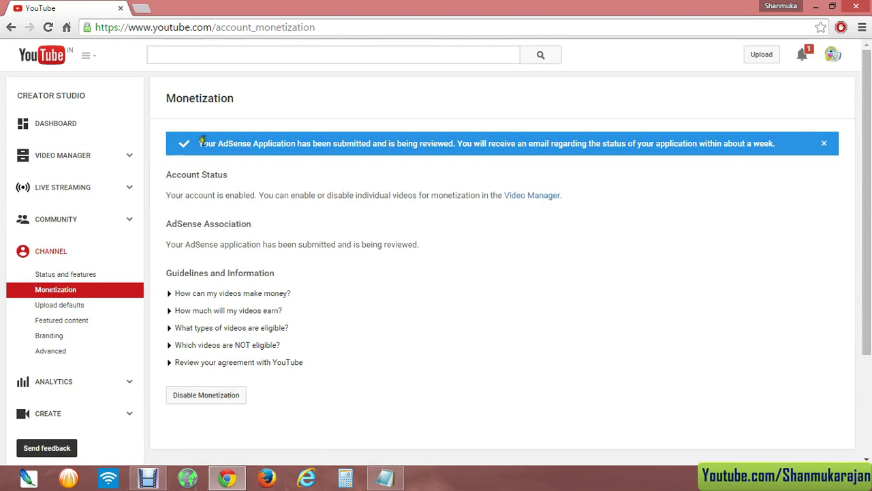
left_click_drag(199, 143, 407, 141)
left_click(407, 141)
left_click(824, 143)
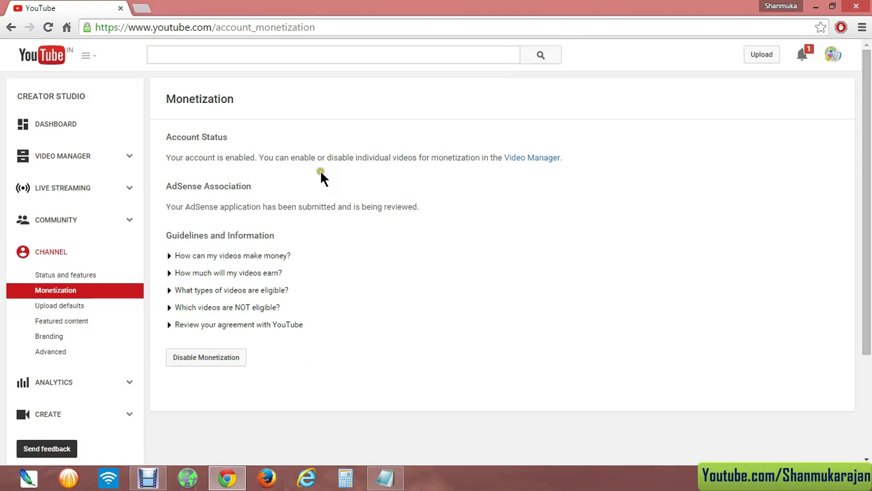